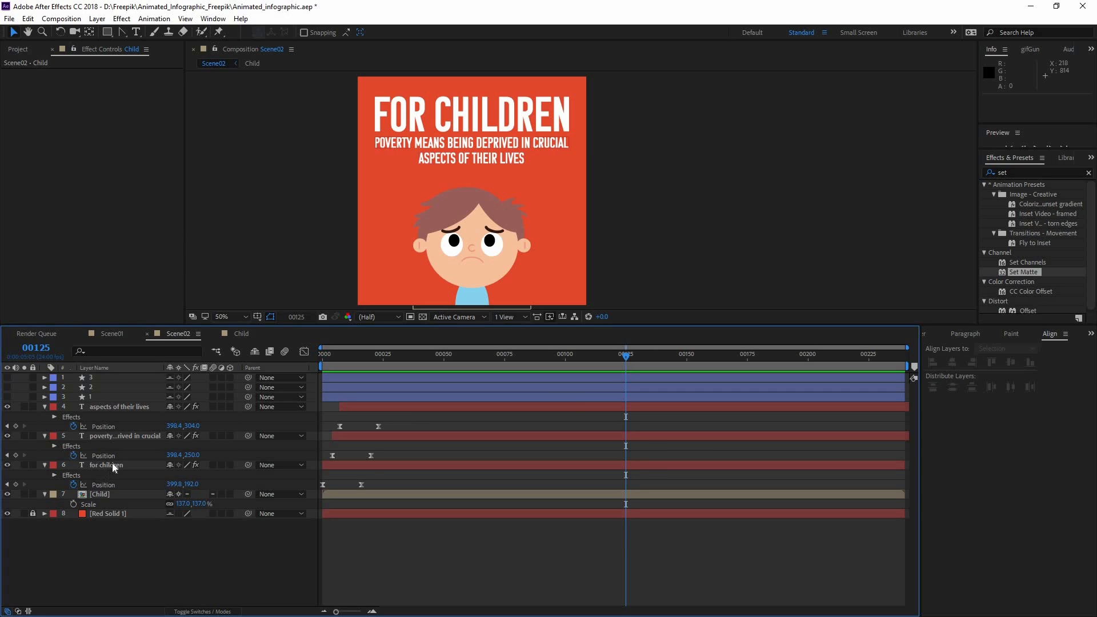
- Keyframe the position of all three text layers at frame 125, and move the text down over the child's head at frame 139
{"action": "left_click", "coordinate": [112, 462]}
{"action": "left_click", "coordinate": [111, 408], "text": "shift"}
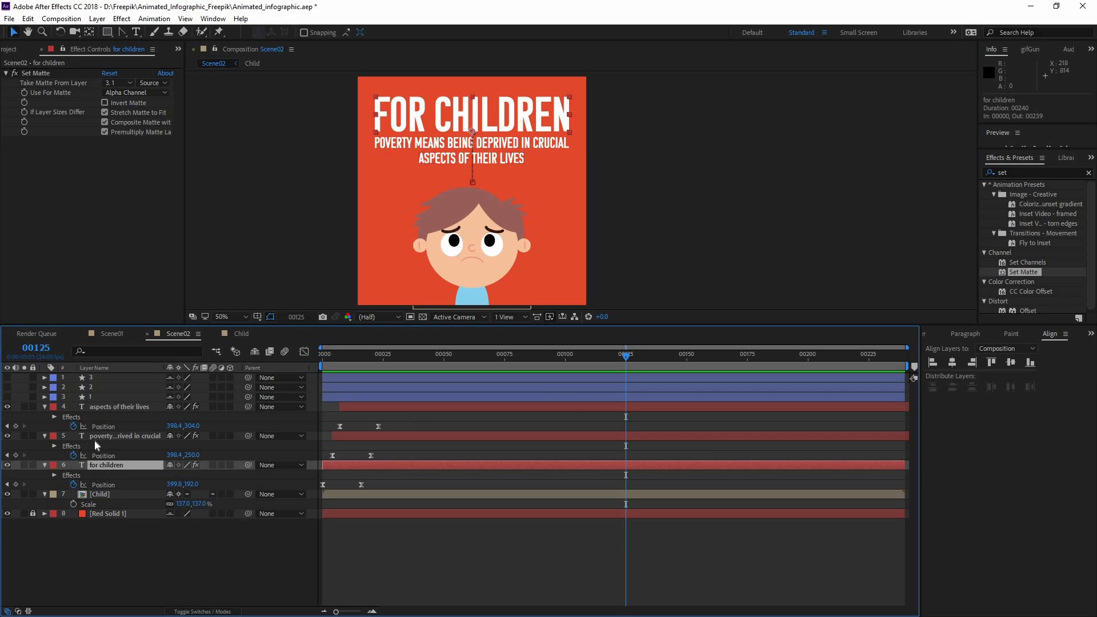
{"action": "key", "text": "alt+shift+p"}
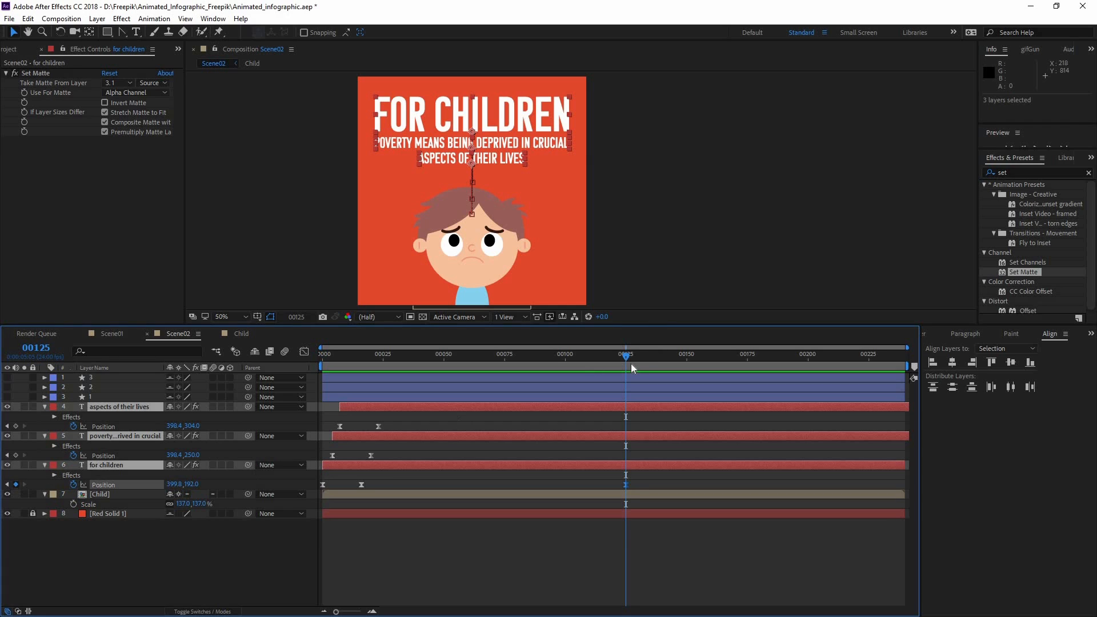
{"action": "left_click", "coordinate": [660, 362]}
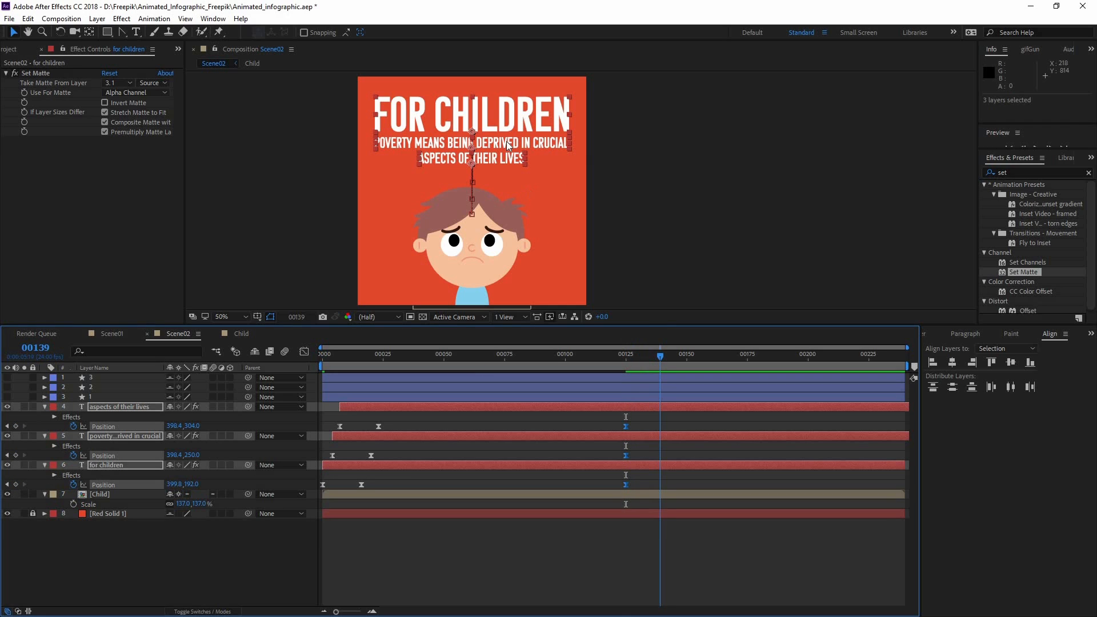
{"action": "left_click_drag", "start_coordinate": [512, 132], "coordinate": [511, 172]}
- Stagger the text exit by shifting the exit keyframes of the middle line slightly earlier and those of the last line earlier still
{"action": "left_click", "coordinate": [650, 356]}
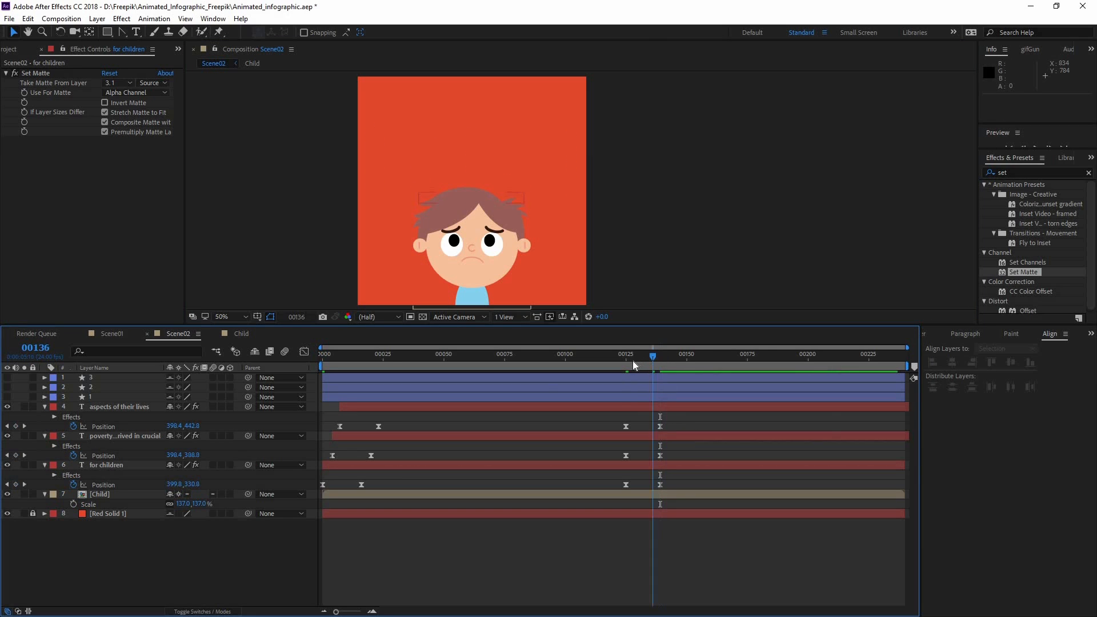
{"action": "left_click", "coordinate": [628, 362]}
{"action": "key", "text": "Page_Up"}
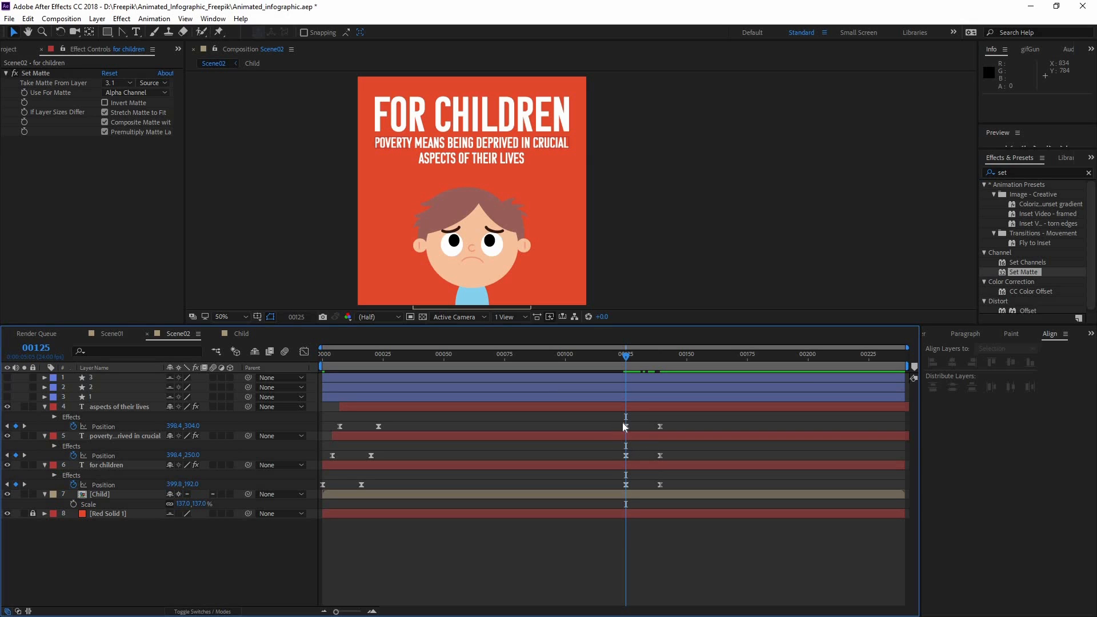
{"action": "left_click_drag", "start_coordinate": [624, 424], "coordinate": [619, 456]}
{"action": "left_click", "coordinate": [660, 456]}
{"action": "left_click", "coordinate": [626, 455], "text": "shift"}
{"action": "left_click", "coordinate": [674, 441]}
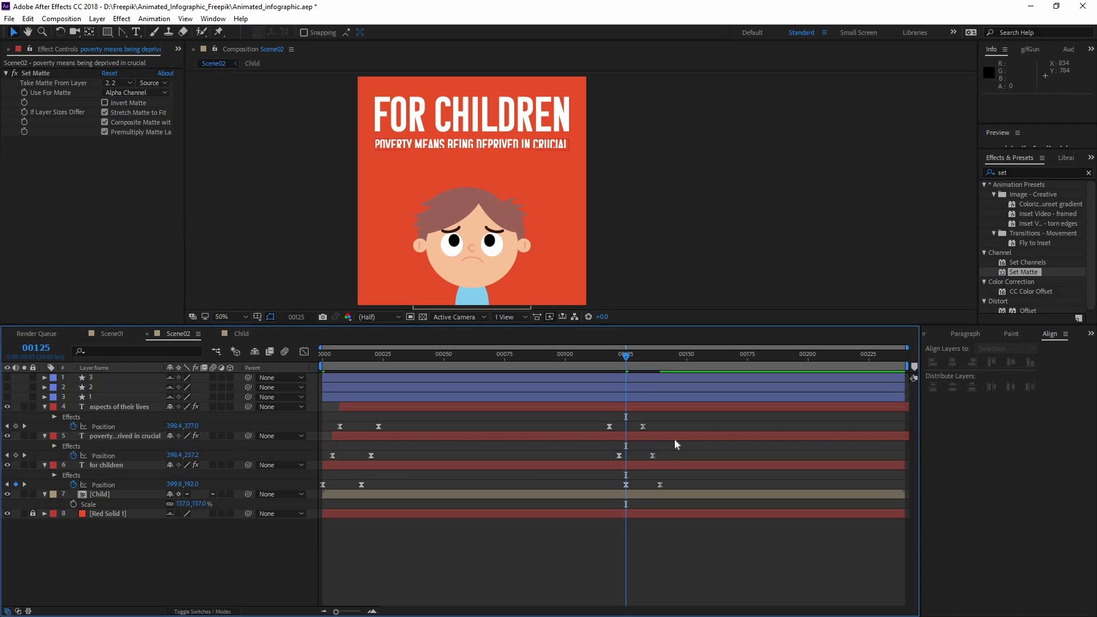
{"action": "key", "text": "space"}
{"action": "key", "text": "space"}
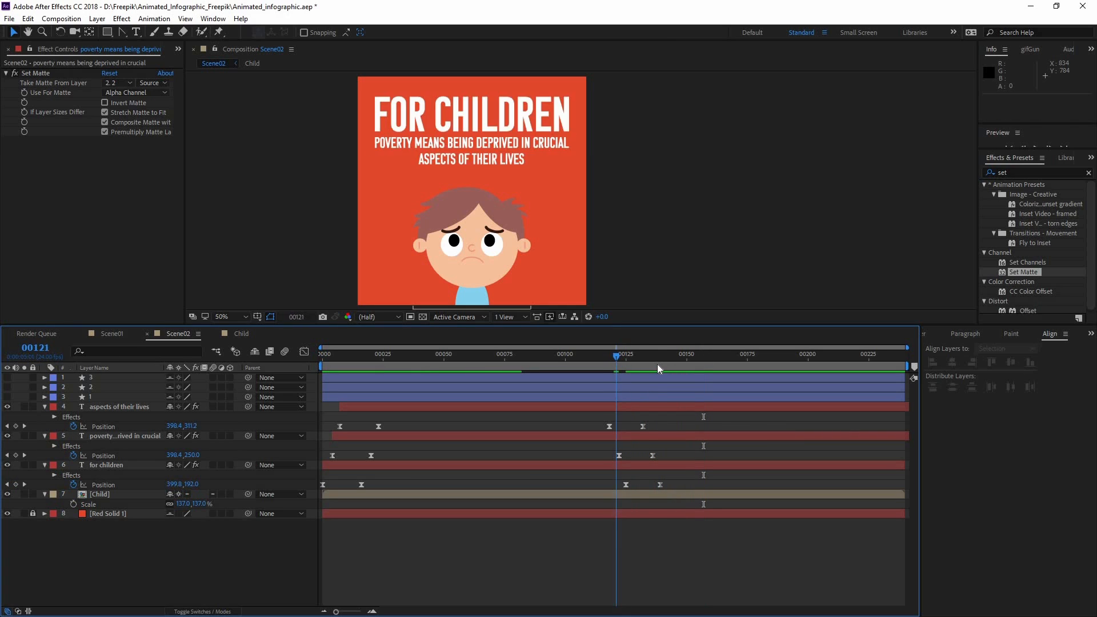
- Duplicate the three text layers and shift the copies in time so the copied heading starts at frame 99
{"action": "left_click_drag", "start_coordinate": [657, 364], "coordinate": [660, 363]}
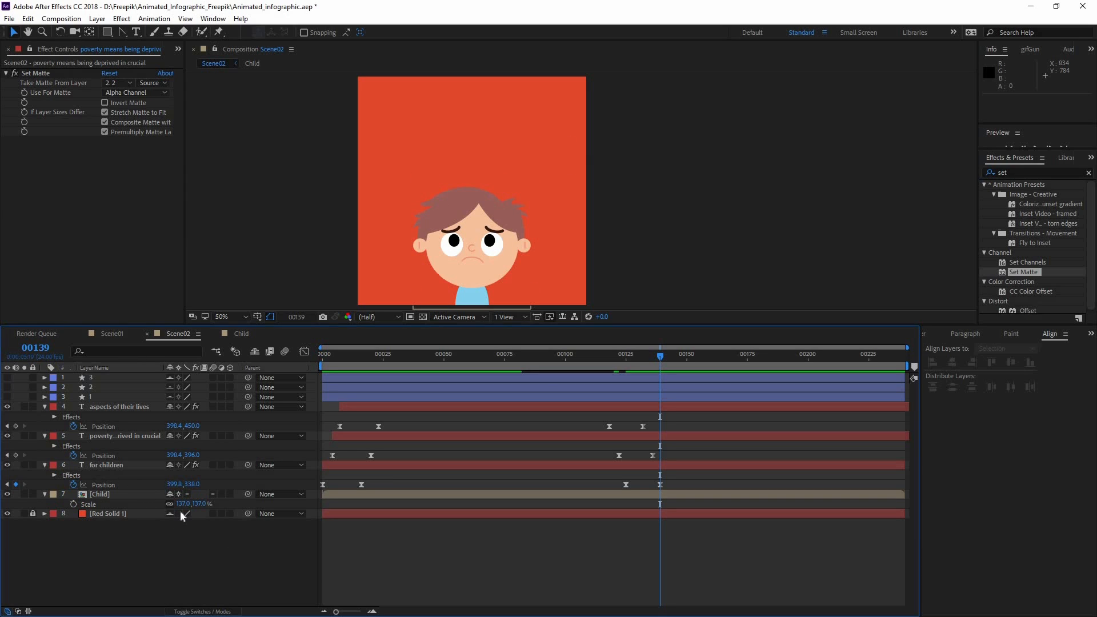
{"action": "left_click", "coordinate": [111, 465]}
{"action": "left_click", "coordinate": [103, 407], "text": "shift"}
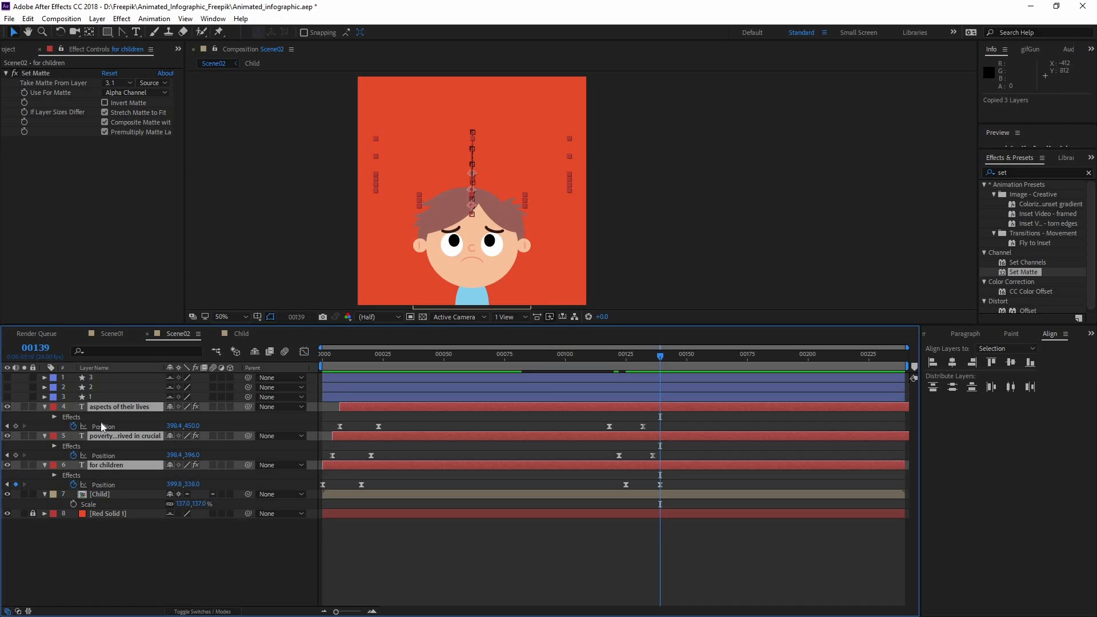
{"action": "key", "text": "ctrl+v"}
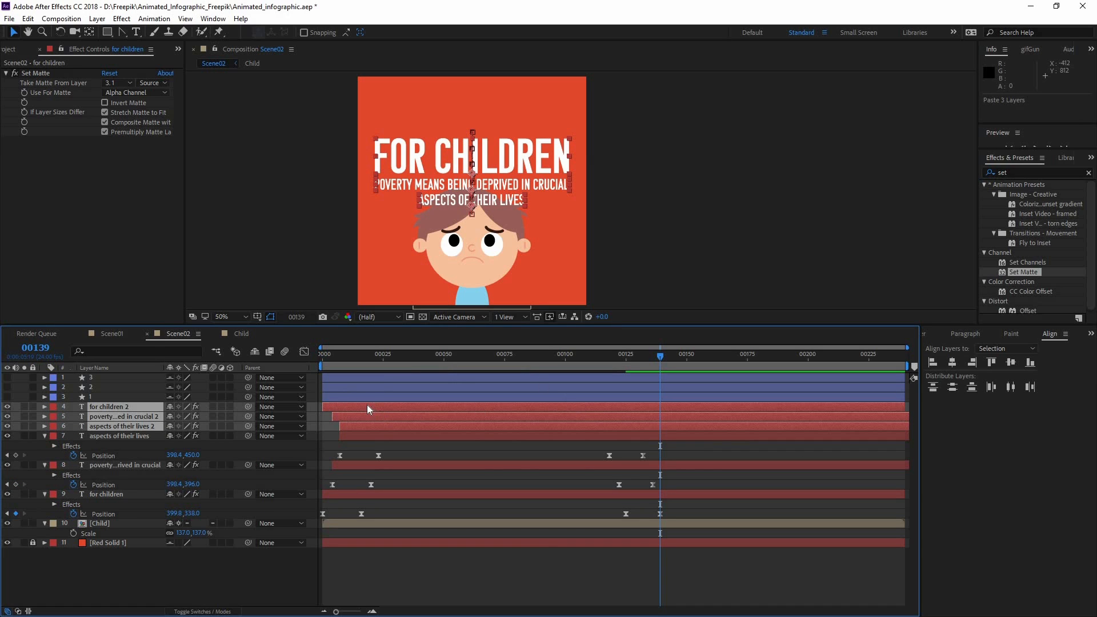
{"action": "left_click_drag", "start_coordinate": [509, 416], "coordinate": [604, 417]}
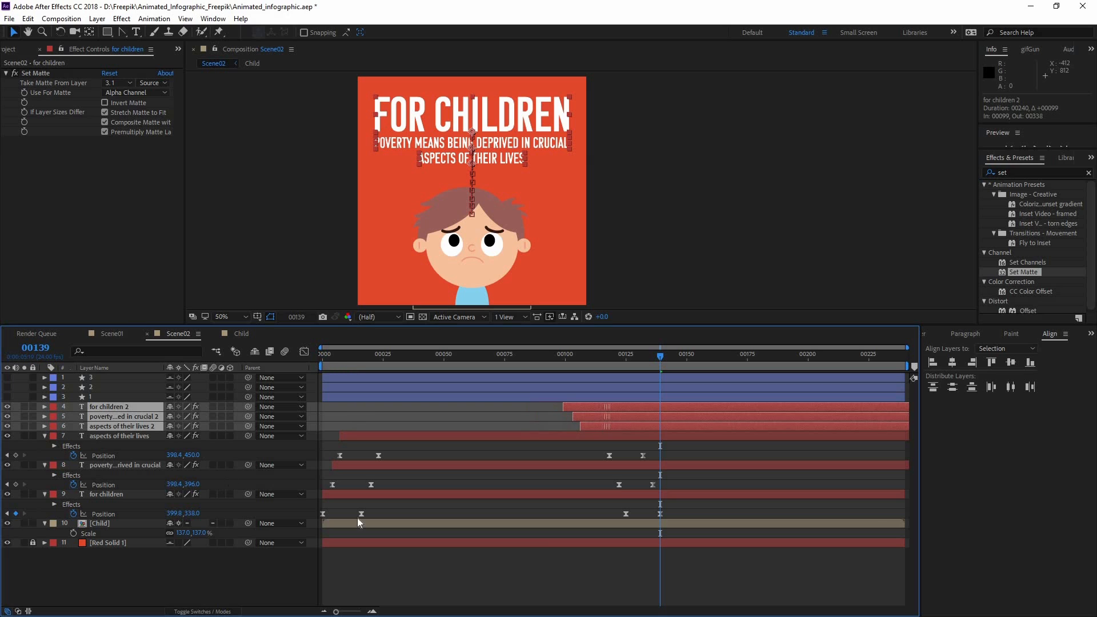
- Change the copied heading's text to "such as" and the copied middle line to "nutrition, health, water"
{"action": "double_click", "coordinate": [111, 406]}
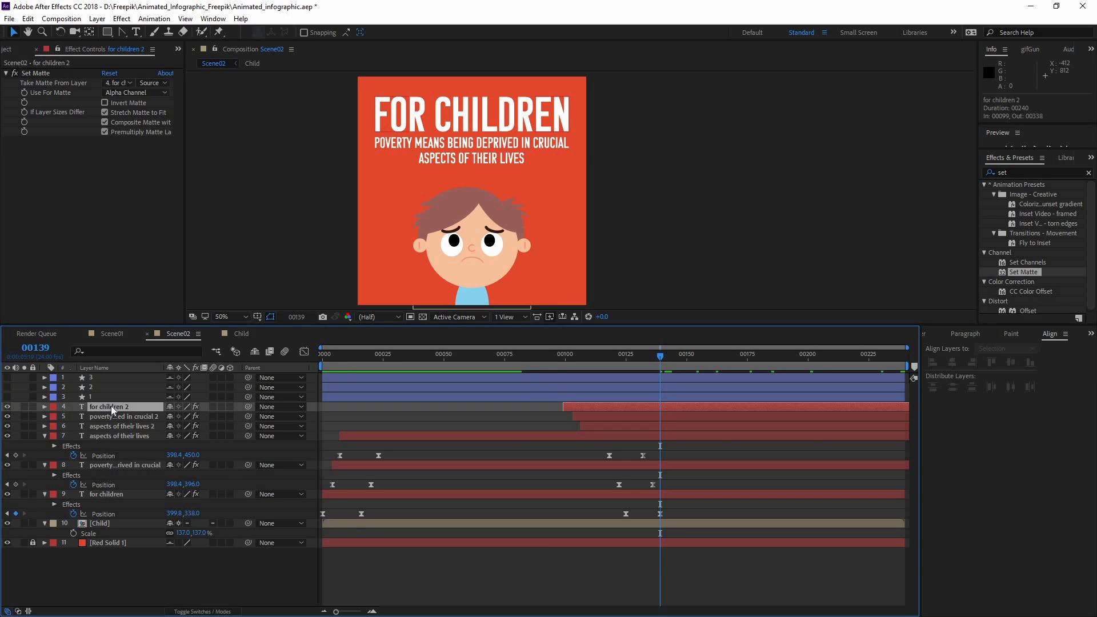
{"action": "type", "text": "such as"}
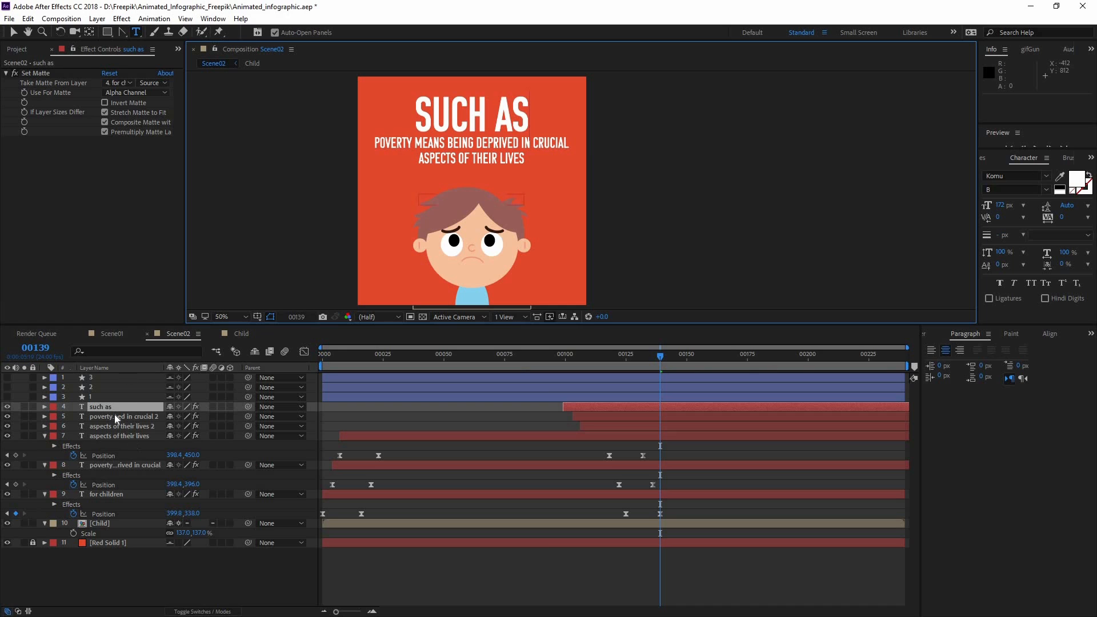
{"action": "double_click", "coordinate": [114, 415]}
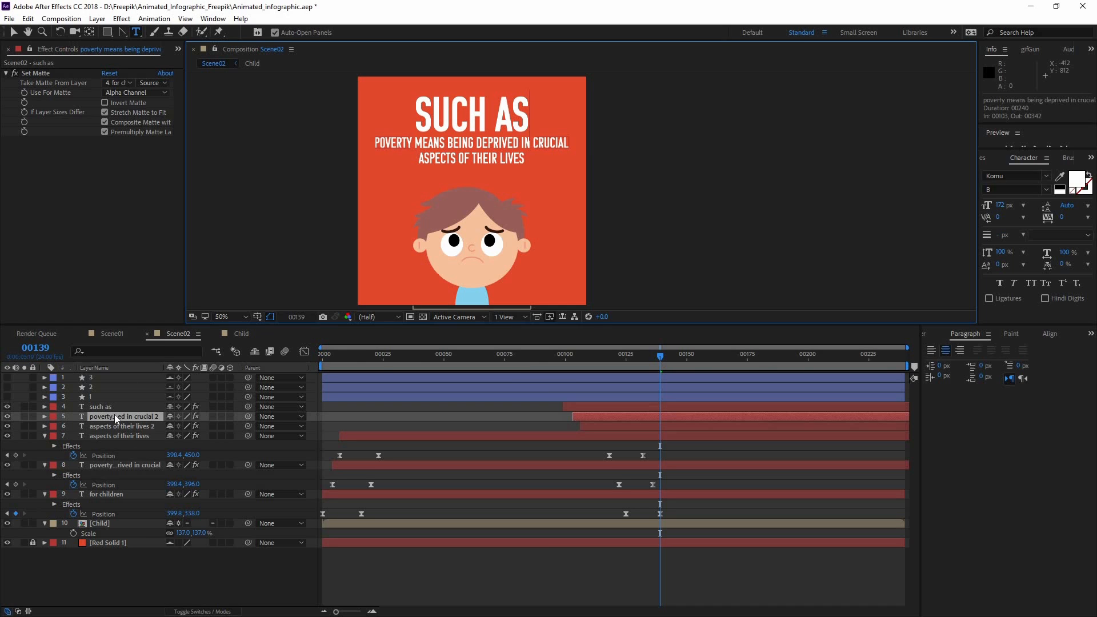
{"action": "type", "text": "nutrition"}
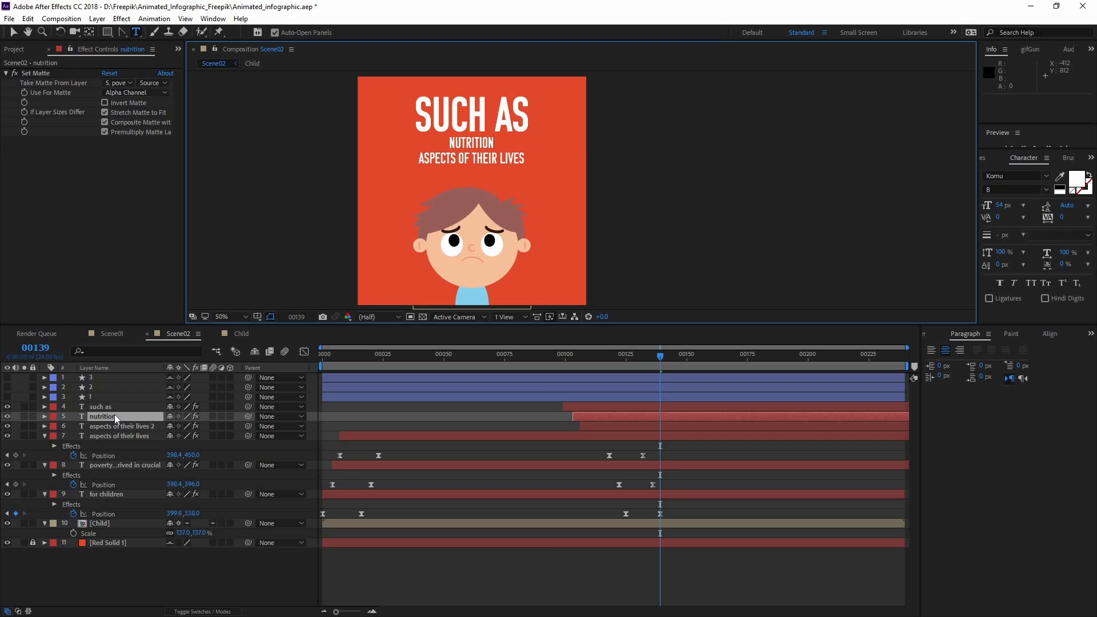
{"action": "type", "text": ", heak"}
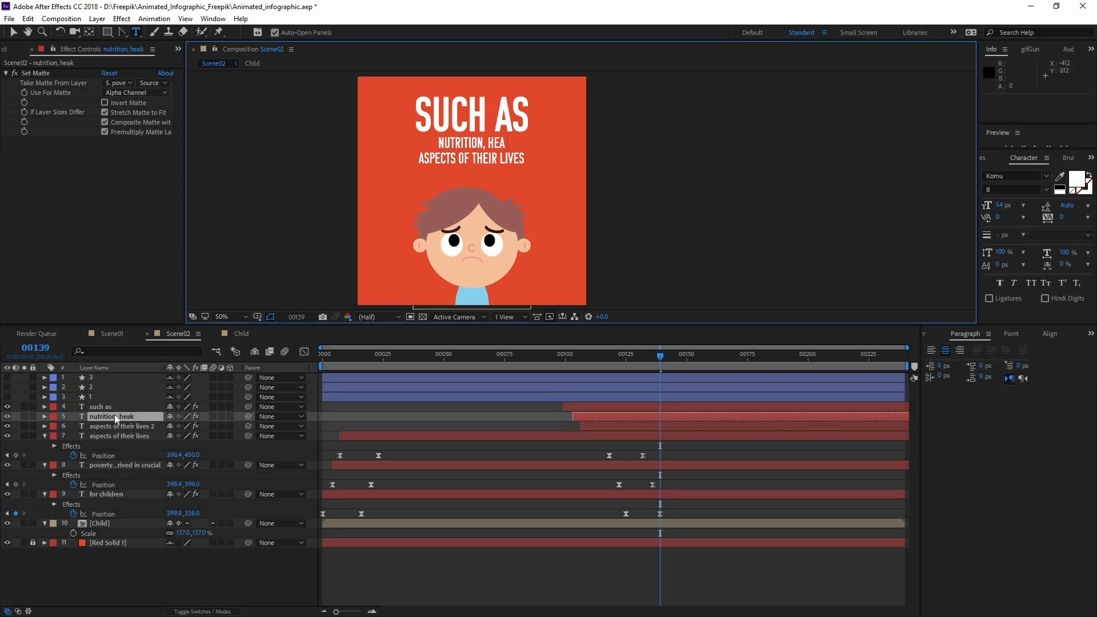
{"action": "key", "text": "BackSpace"}
{"action": "type", "text": "lth"}
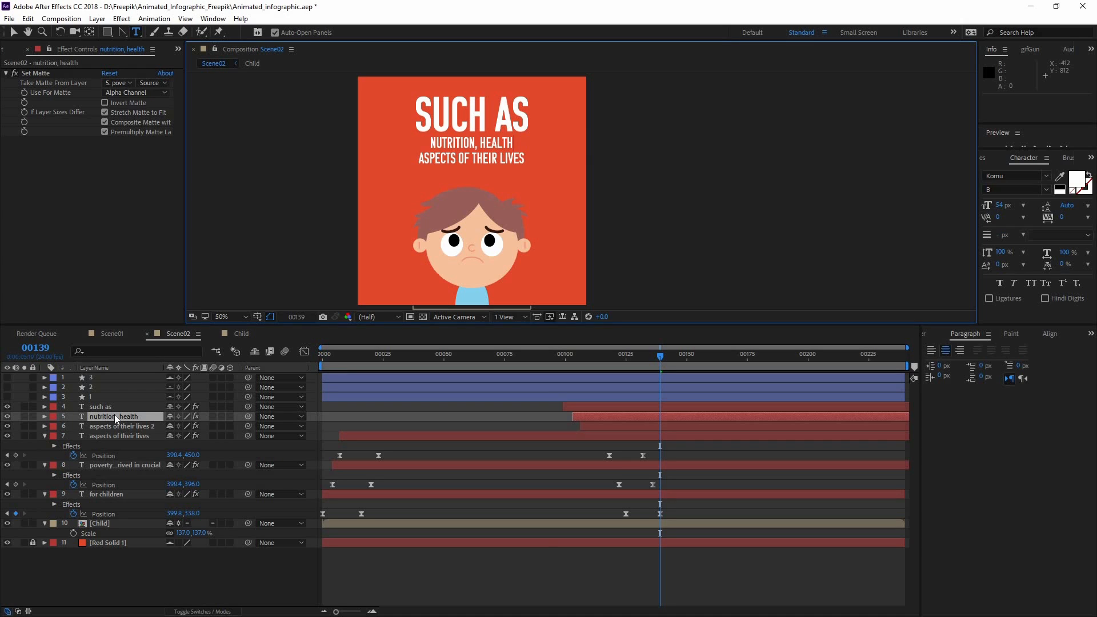
{"action": "type", "text": ", water"}
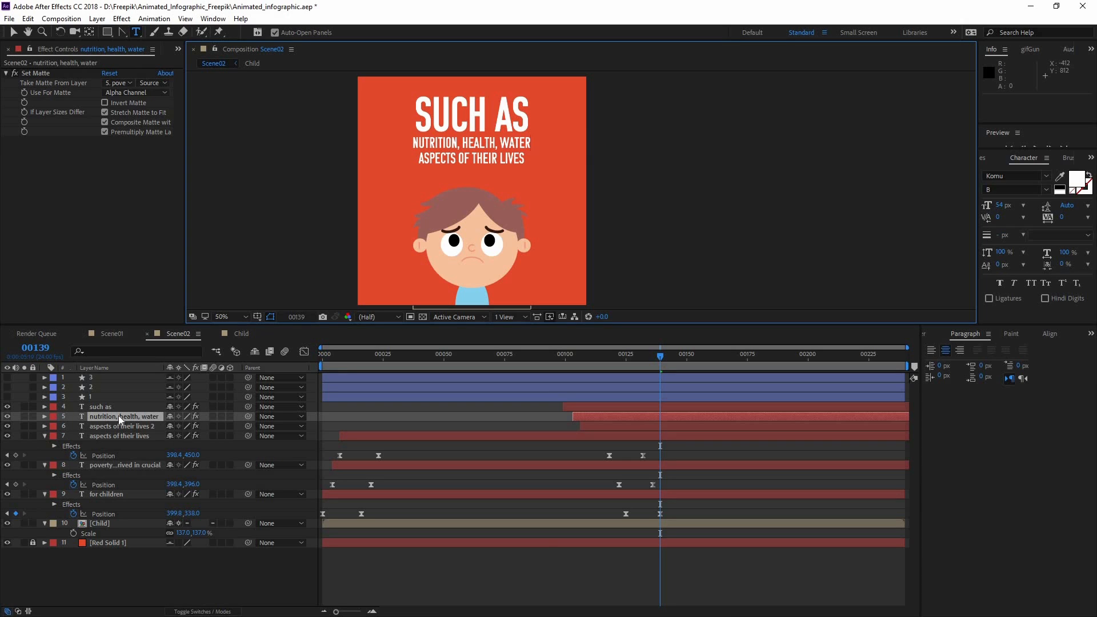
- Change the text of the copied last line, "aspects of their lives 2", to "education or shelter"
{"action": "left_click", "coordinate": [103, 426]}
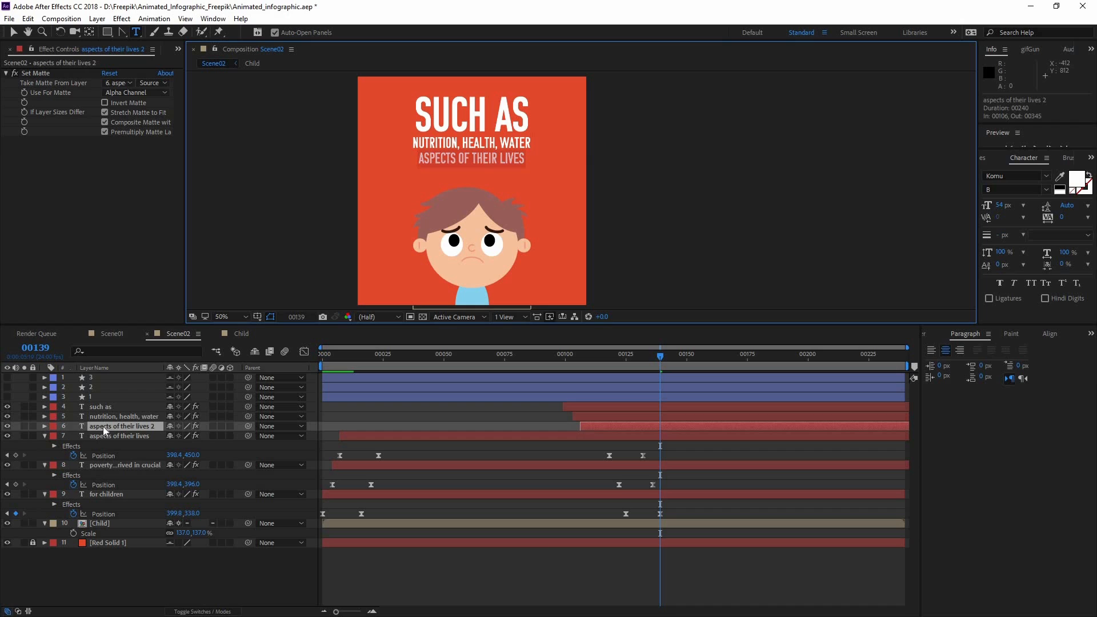
{"action": "type", "text": "educ"}
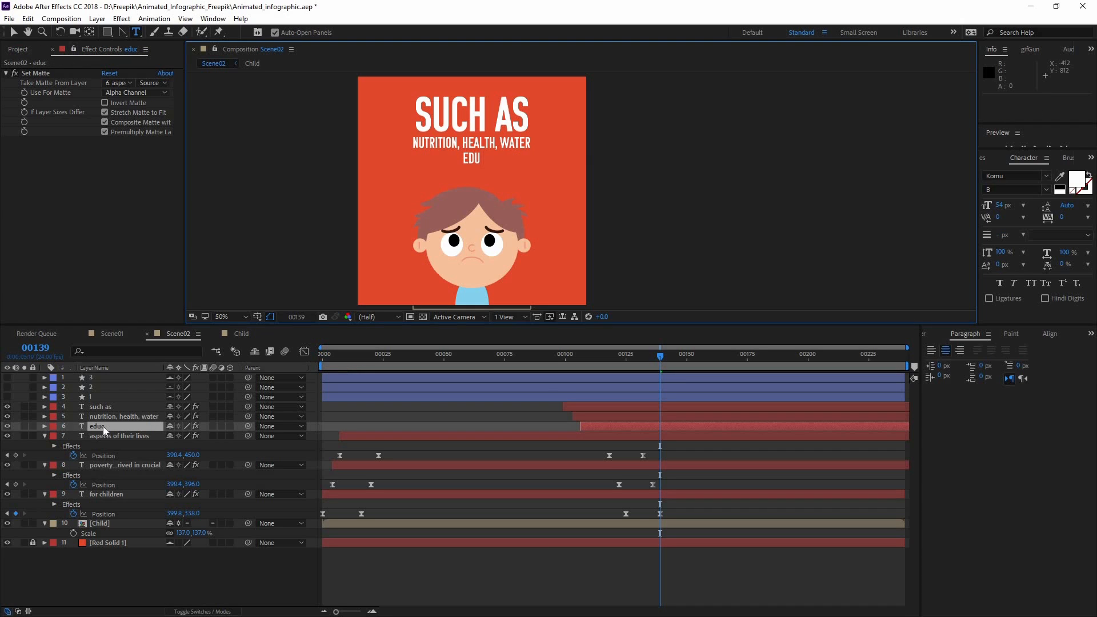
{"action": "type", "text": "ation and"}
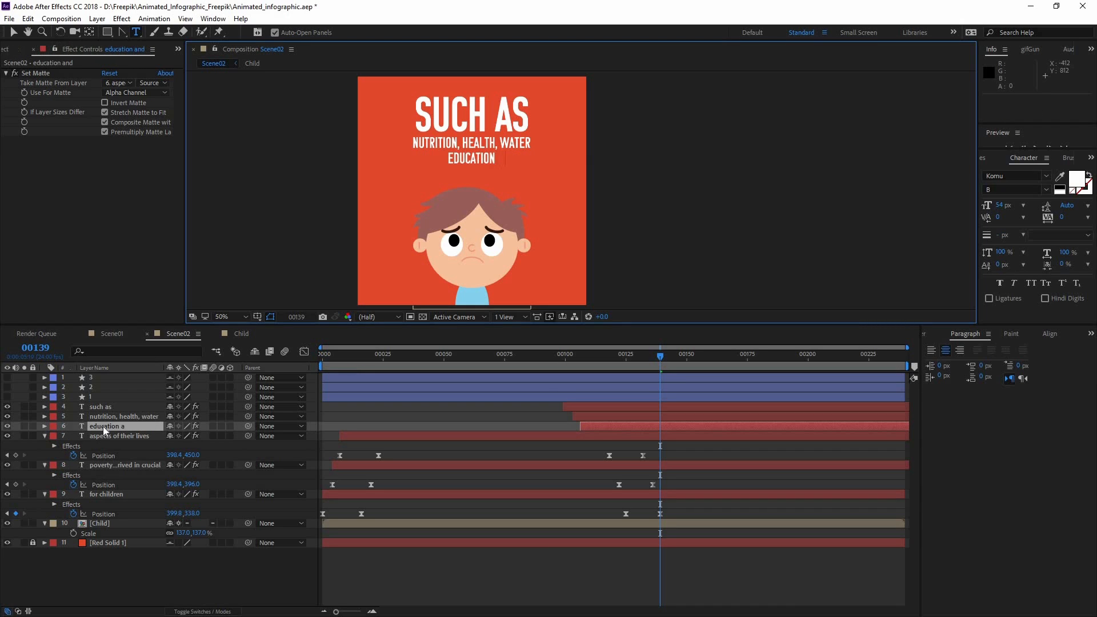
{"action": "type", "text": " shelter"}
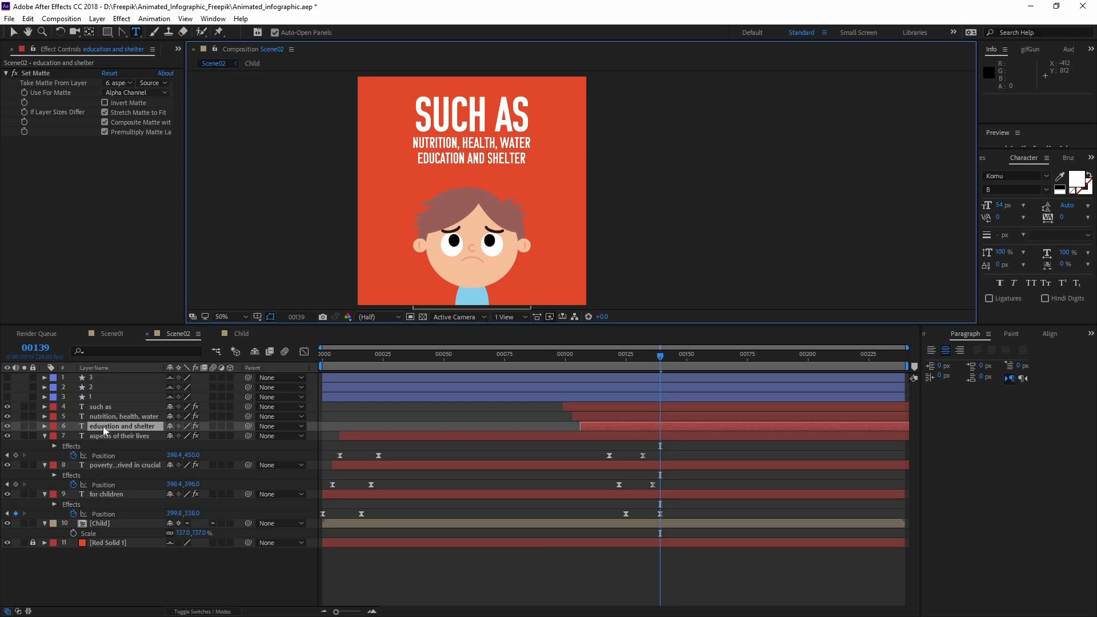
{"action": "key", "text": "BackSpace"}
{"action": "key", "text": "BackSpace"}
{"action": "key", "text": "BackSpace"}
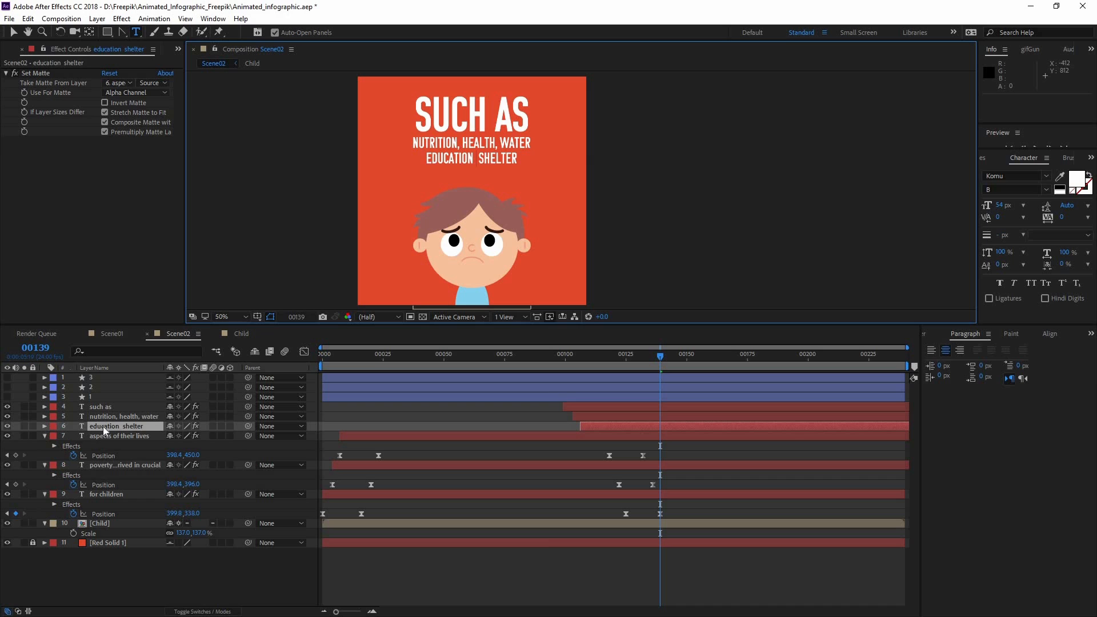
{"action": "type", "text": "or"}
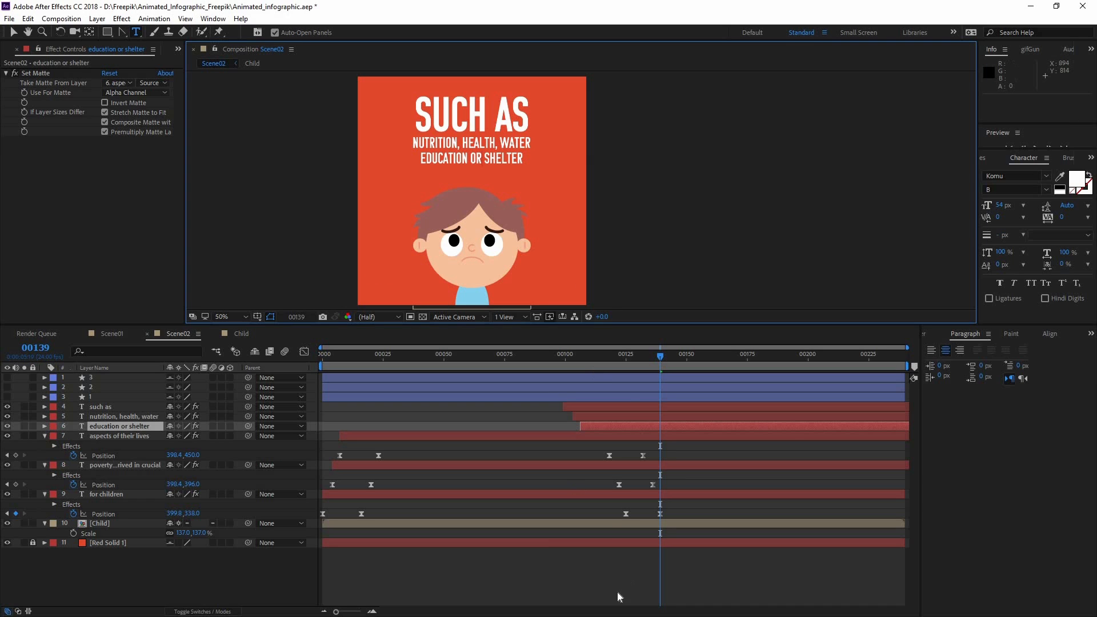
{"action": "left_click", "coordinate": [617, 592]}
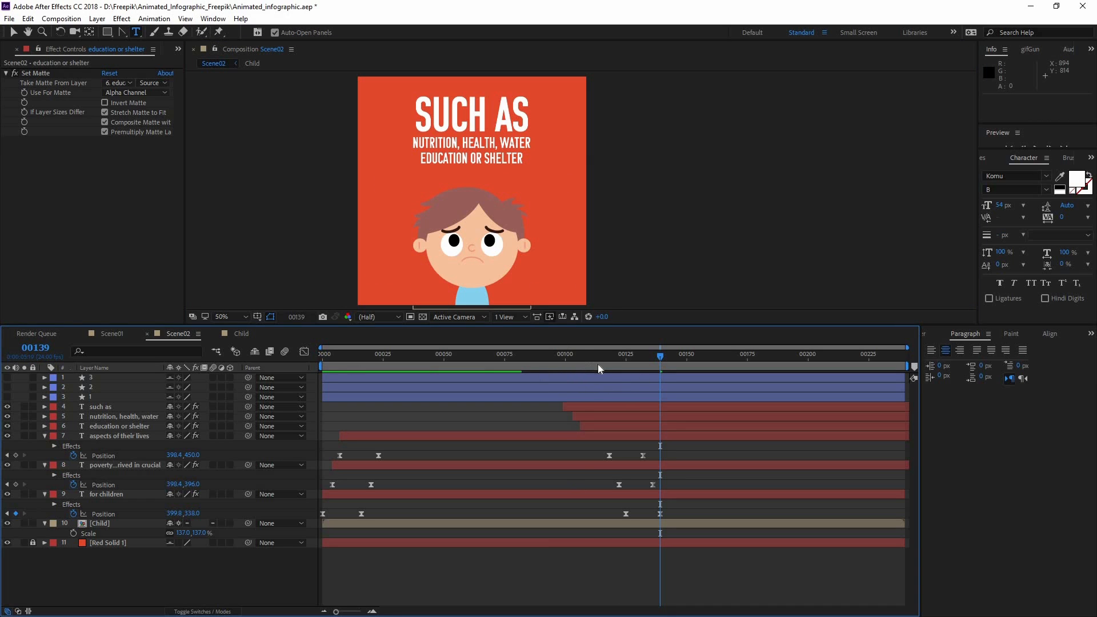
- Reveal the position keyframes of the three new text layers and shift the layers so "such as" starts at about frame 121
{"action": "left_click_drag", "start_coordinate": [598, 365], "coordinate": [648, 369]}
{"action": "key", "text": "space"}
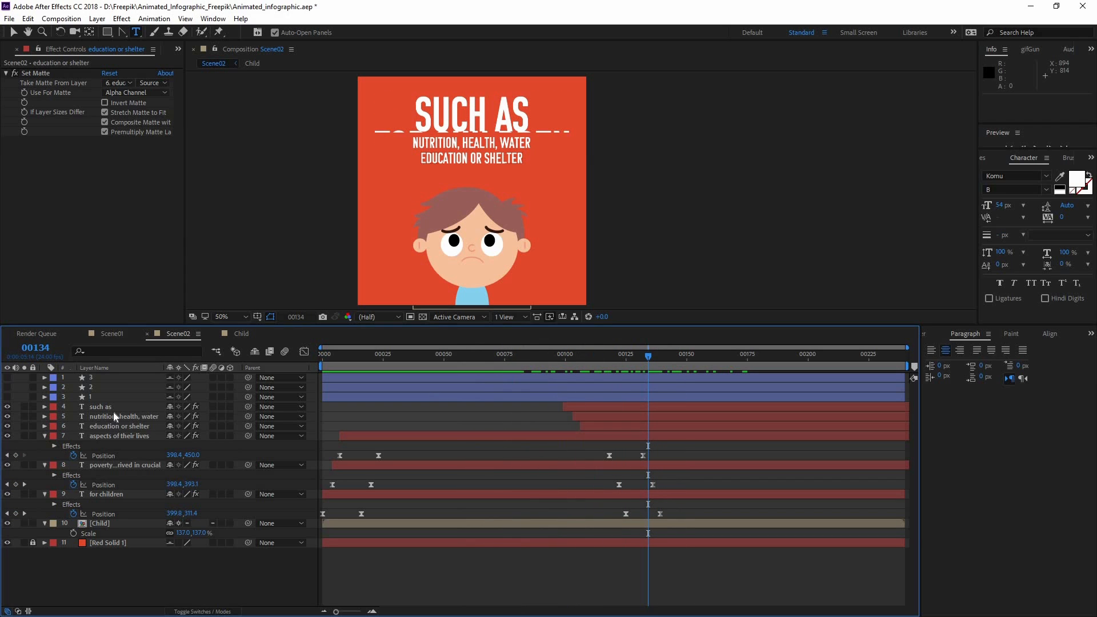
{"action": "left_click_drag", "start_coordinate": [114, 413], "coordinate": [126, 390]}
{"action": "key", "text": "p"}
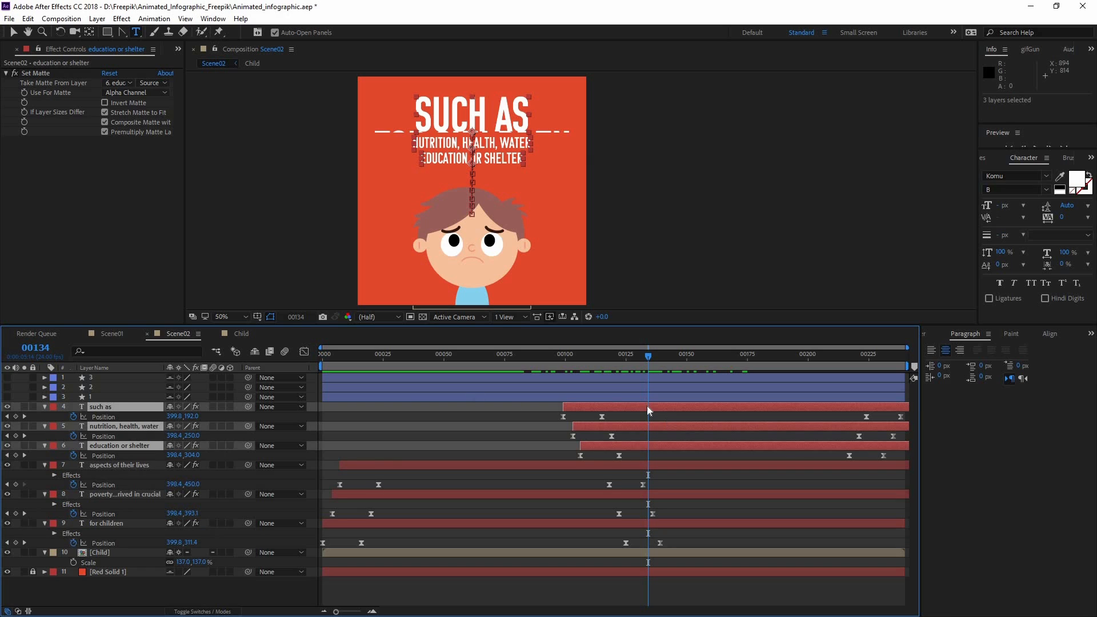
{"action": "mouse_move", "coordinate": [650, 415]}
{"action": "left_mouse_down"}
{"action": "mouse_move", "coordinate": [679, 417]}
{"action": "mouse_move", "coordinate": [642, 420]}
{"action": "left_mouse_up"}
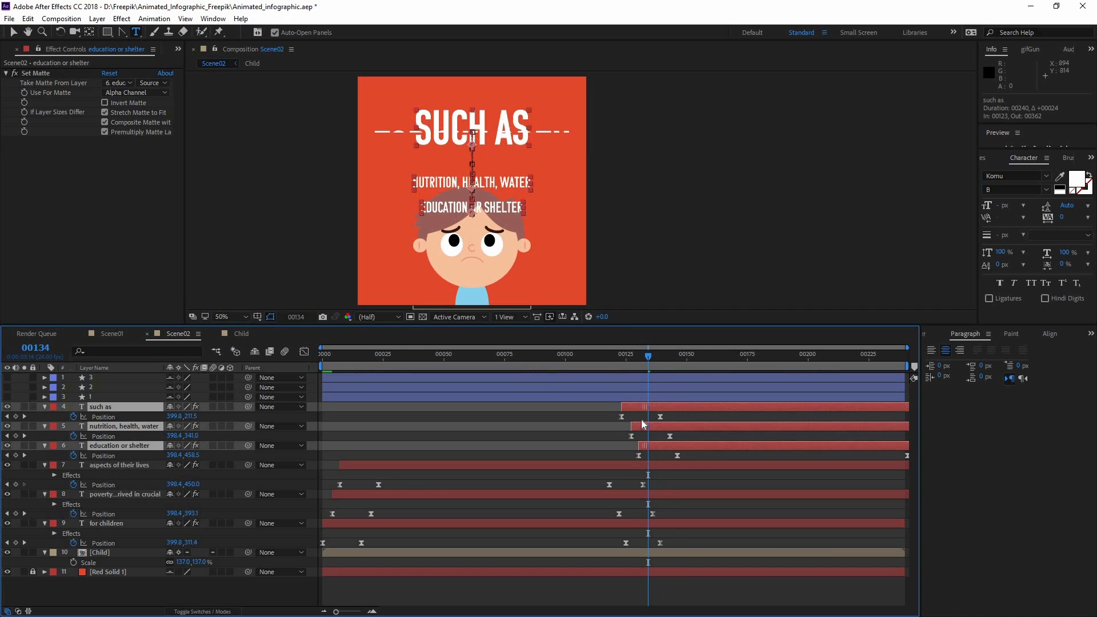
{"action": "left_click", "coordinate": [646, 361]}
{"action": "mouse_move", "coordinate": [652, 361]}
{"action": "left_mouse_down"}
{"action": "mouse_move", "coordinate": [642, 368]}
{"action": "mouse_move", "coordinate": [652, 366]}
{"action": "left_mouse_up"}
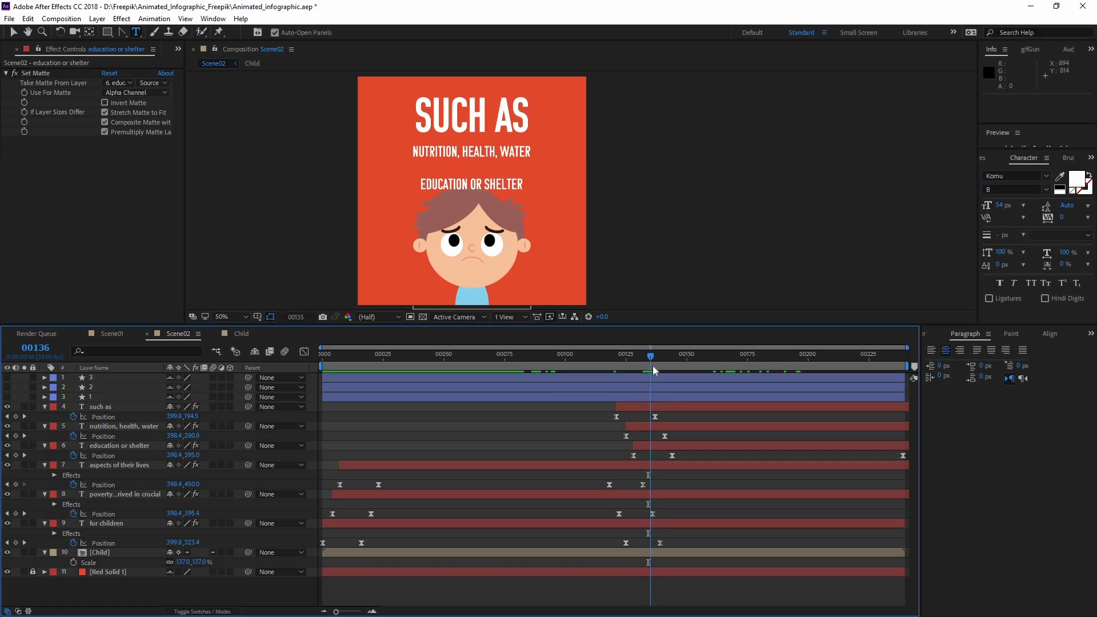
- Shift the three new text layers 4 frames later so "such as" starts at frame 125
{"action": "left_click", "coordinate": [659, 444]}
{"action": "left_click", "coordinate": [649, 411]}
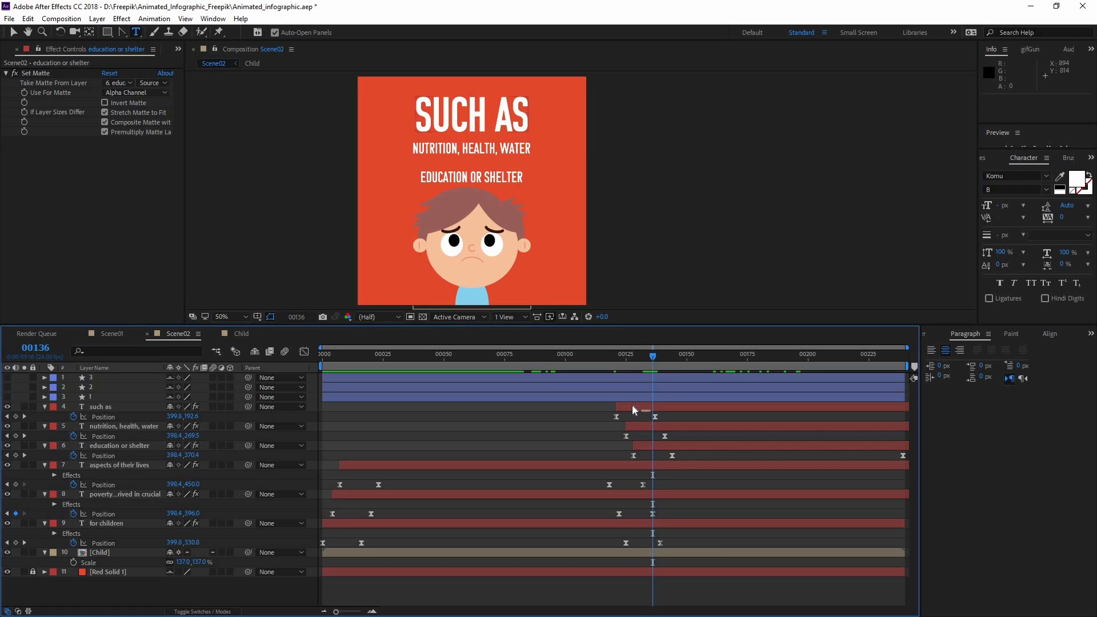
{"action": "left_click", "coordinate": [641, 446], "text": "shift"}
{"action": "left_click_drag", "start_coordinate": [641, 446], "coordinate": [650, 445]}
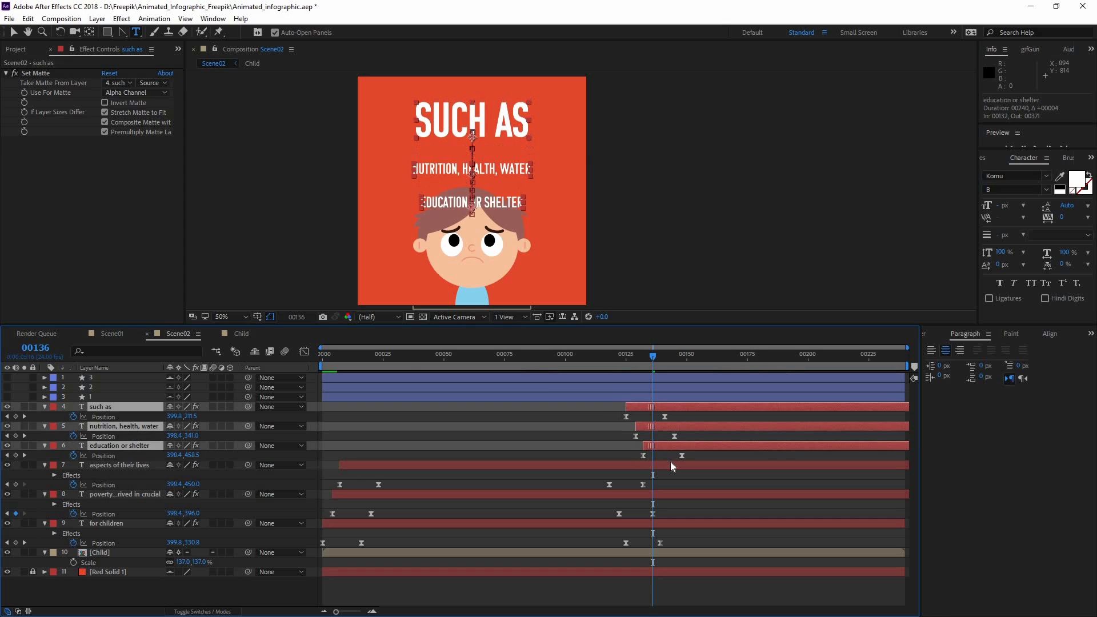
{"action": "left_click", "coordinate": [143, 464]}
- Set the Set Matte source to layer "3. 1" for "such as" and layer "2. 2" for "nutrition, health, water"
{"action": "left_click", "coordinate": [104, 407]}
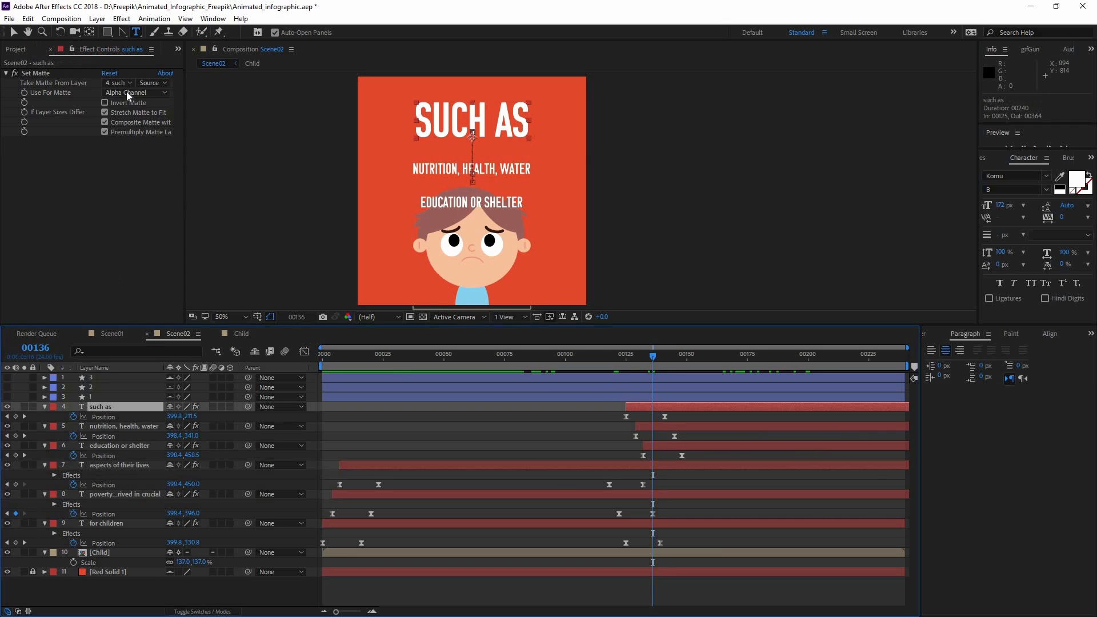
{"action": "left_click", "coordinate": [122, 85]}
{"action": "left_click", "coordinate": [123, 132]}
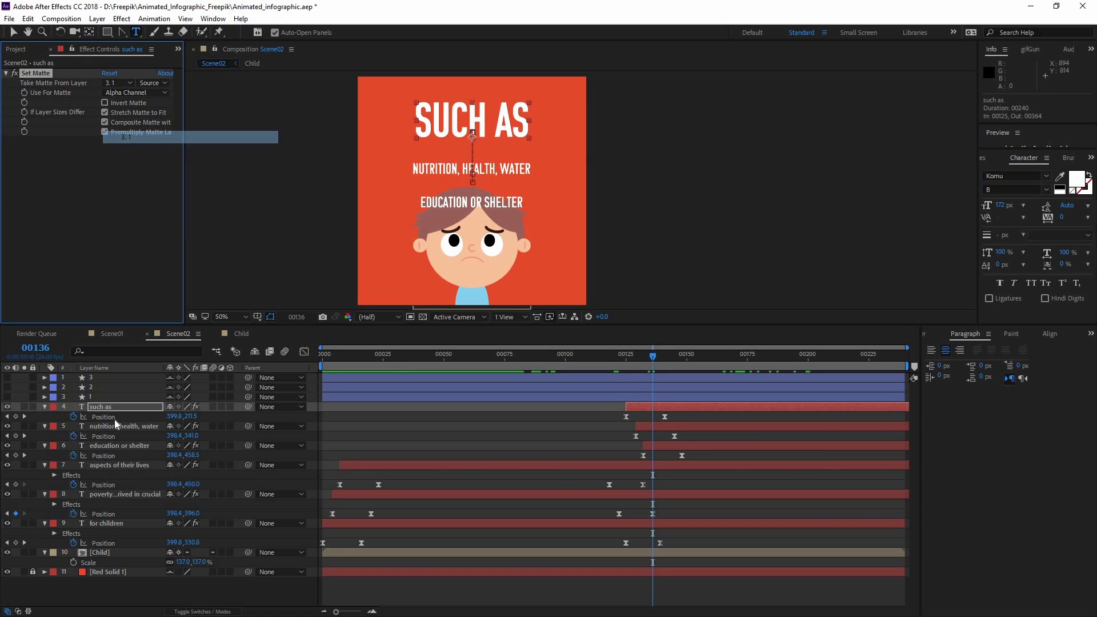
{"action": "left_click", "coordinate": [117, 427]}
{"action": "left_click", "coordinate": [119, 83]}
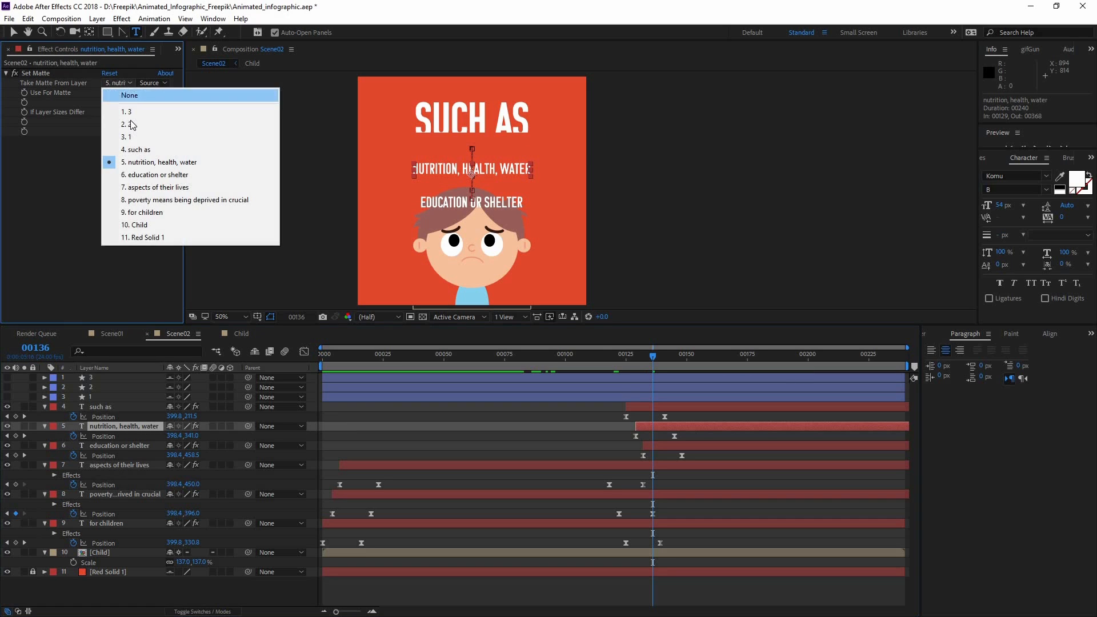
{"action": "left_click", "coordinate": [123, 130]}
- Set the Set Matte source to layer "1. 3" for "education or shelter" and preview the new text lines
{"action": "left_click", "coordinate": [117, 446]}
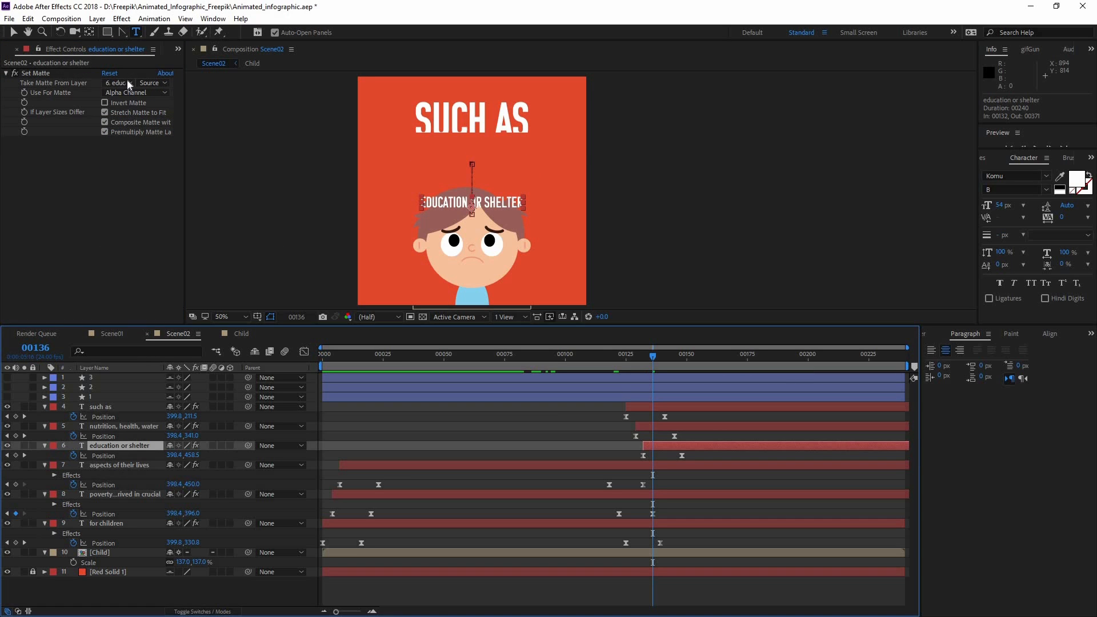
{"action": "left_click", "coordinate": [119, 83]}
{"action": "left_click", "coordinate": [123, 110]}
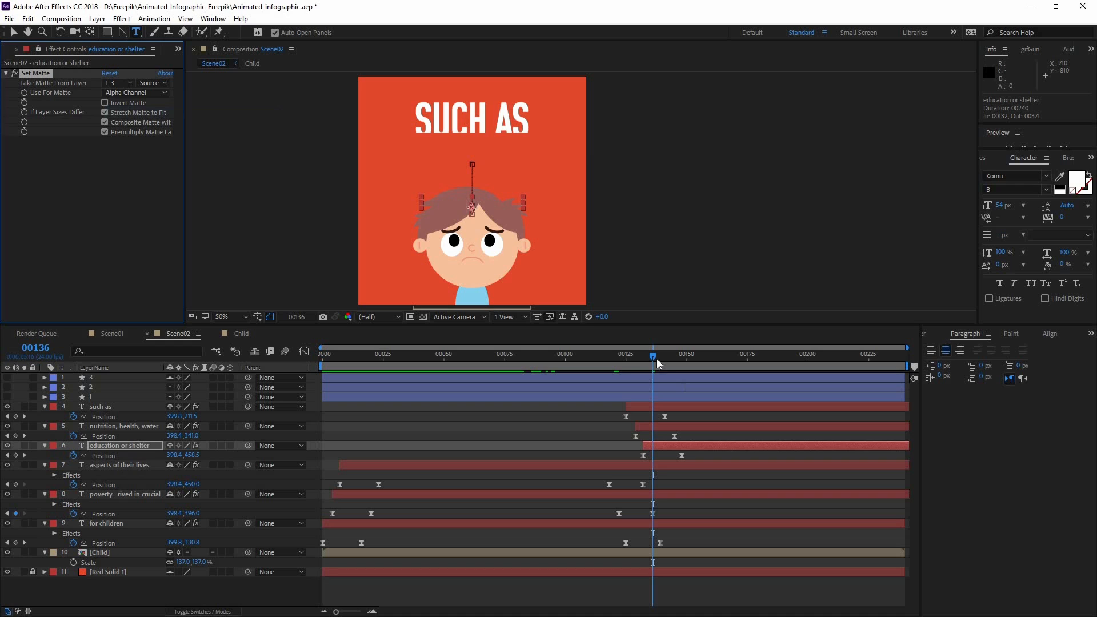
{"action": "left_click", "coordinate": [679, 359]}
{"action": "key", "text": "space"}
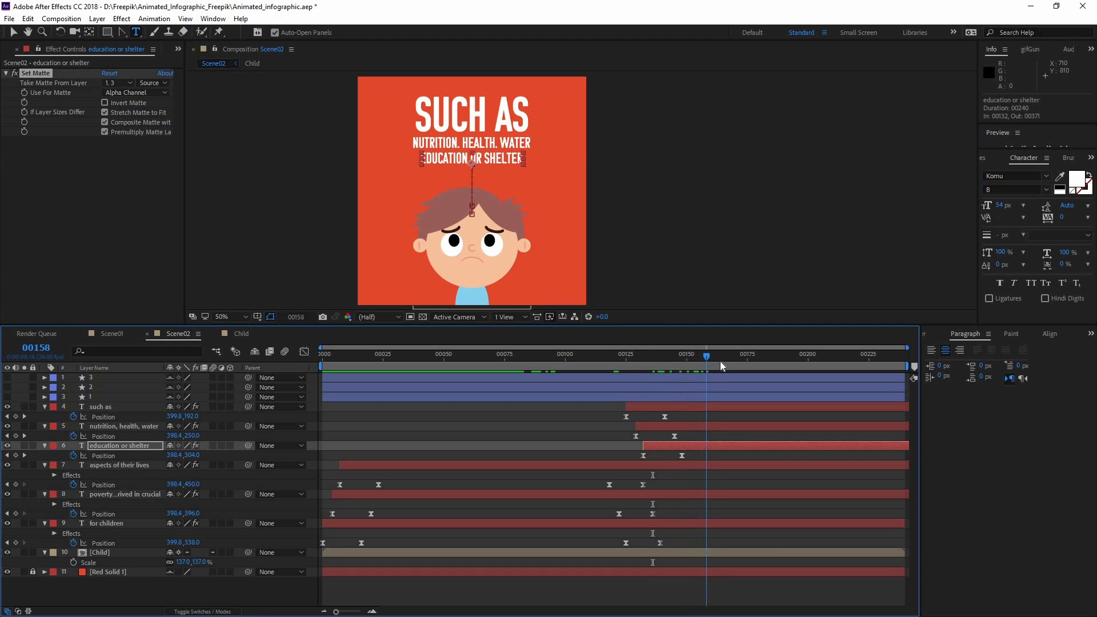
- Shift the three new text layers 6 frames later so "such as" starts at frame 131, and play back the transition
{"action": "mouse_move", "coordinate": [648, 356]}
{"action": "left_mouse_down"}
{"action": "mouse_move", "coordinate": [593, 356]}
{"action": "mouse_move", "coordinate": [648, 365]}
{"action": "left_mouse_up"}
{"action": "key", "text": "space"}
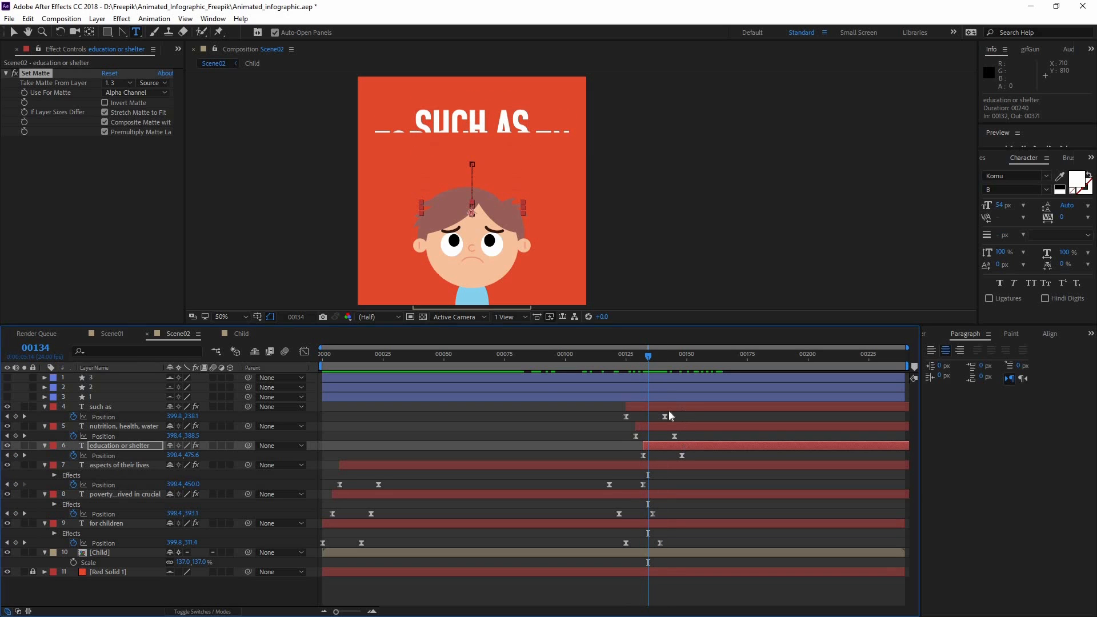
{"action": "left_click", "coordinate": [666, 408], "text": "shift"}
{"action": "left_click_drag", "start_coordinate": [666, 408], "coordinate": [675, 409]}
{"action": "left_click_drag", "start_coordinate": [650, 355], "coordinate": [655, 356]}
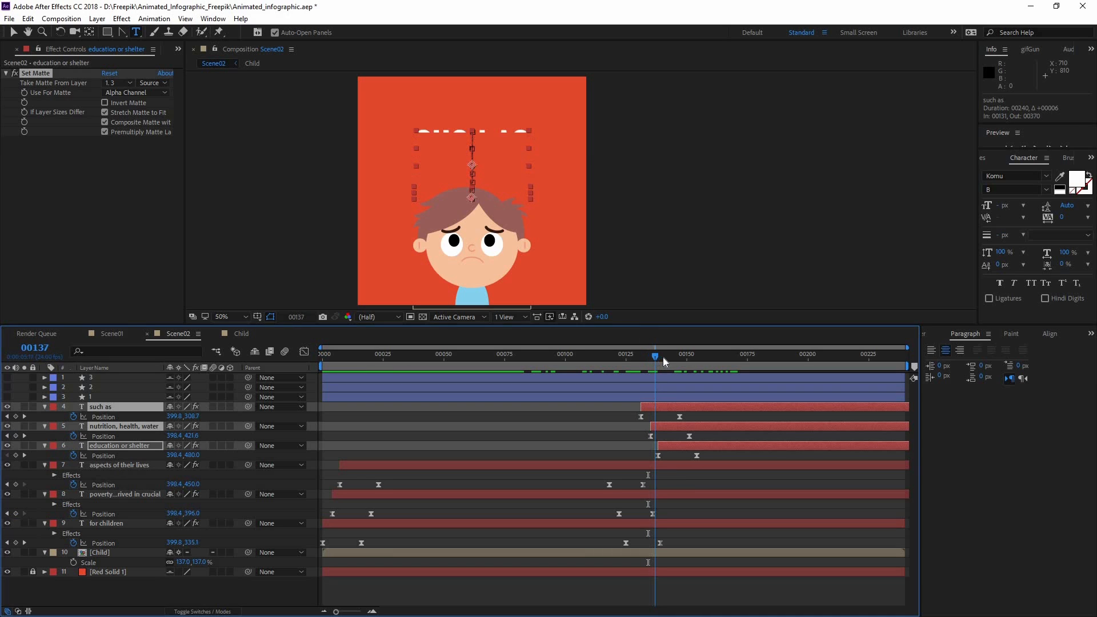
{"action": "key", "text": "space"}
{"action": "left_click", "coordinate": [566, 357]}
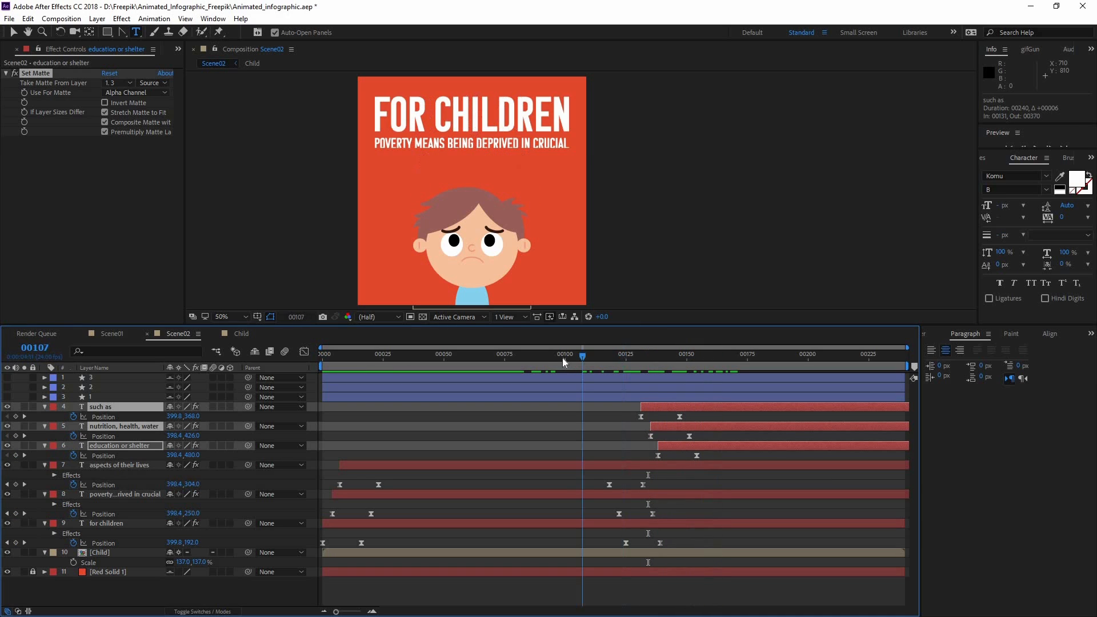
{"action": "left_click", "coordinate": [564, 358]}
{"action": "key", "text": "space"}
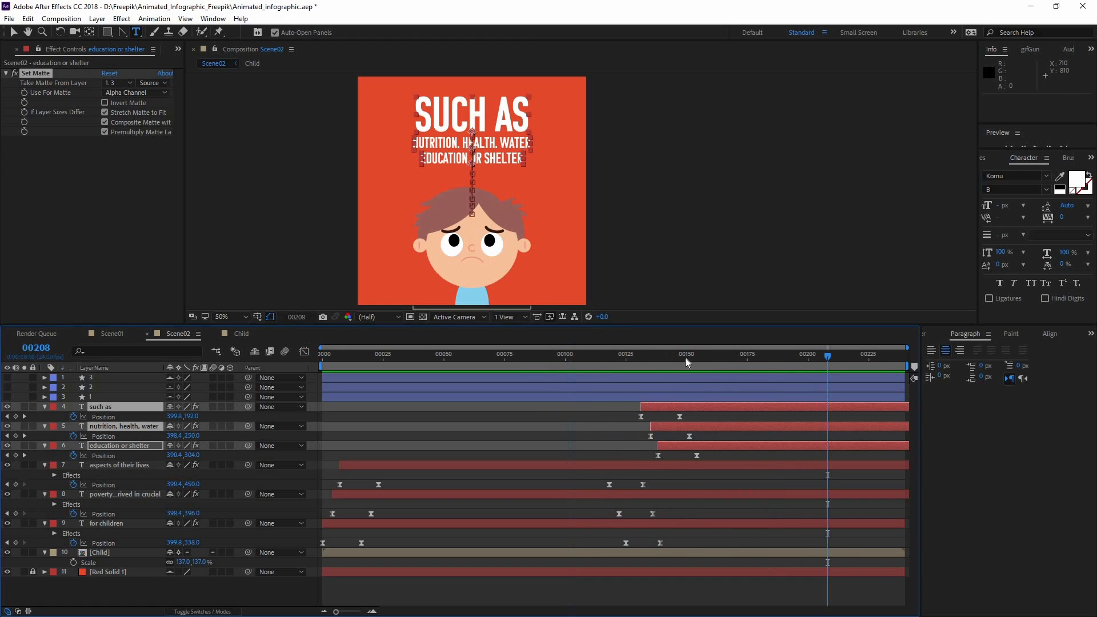
- At frame 151, mark all layers except the three new text layers as shy and hide the shy layers
{"action": "left_click", "coordinate": [712, 357]}
{"action": "left_click_drag", "start_coordinate": [715, 362], "coordinate": [690, 357]}
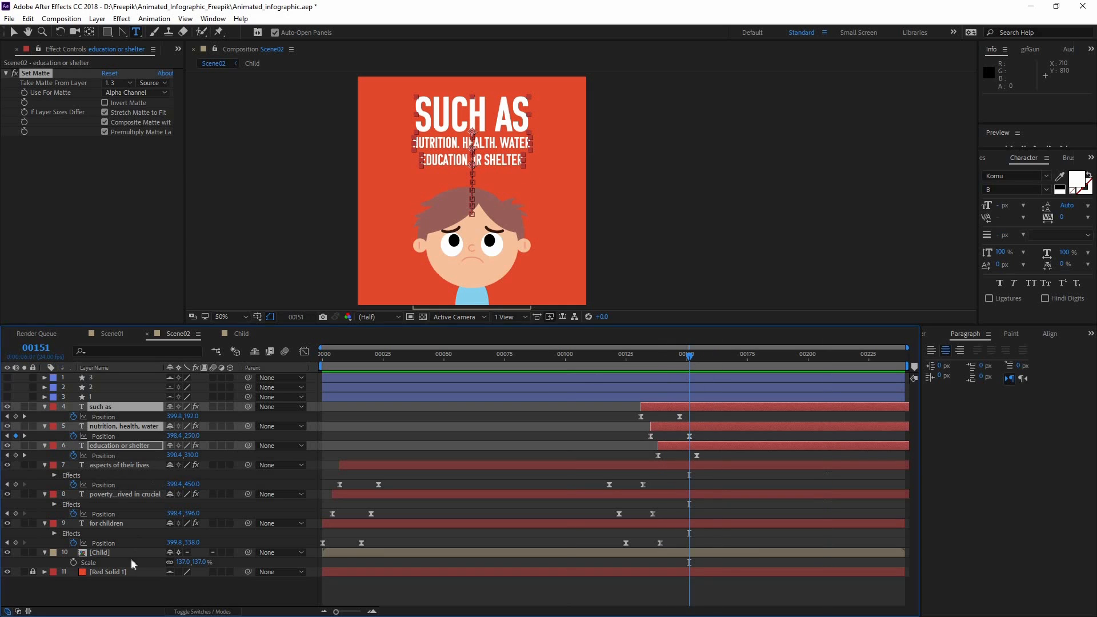
{"action": "left_click", "coordinate": [110, 473]}
{"action": "left_click", "coordinate": [112, 465]}
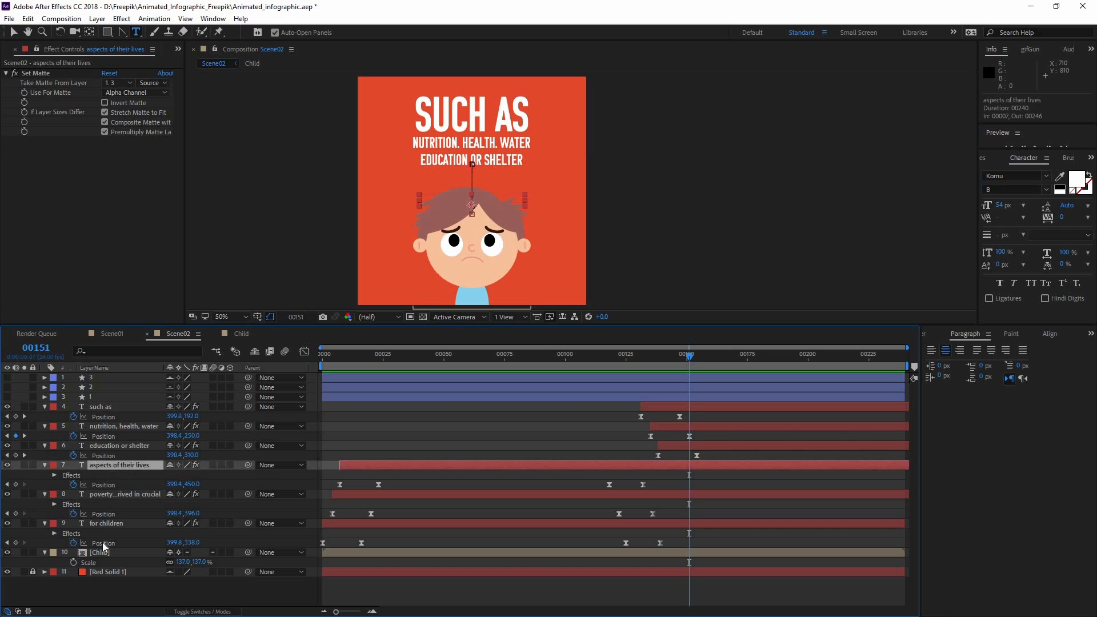
{"action": "left_click", "coordinate": [105, 553], "text": "shift"}
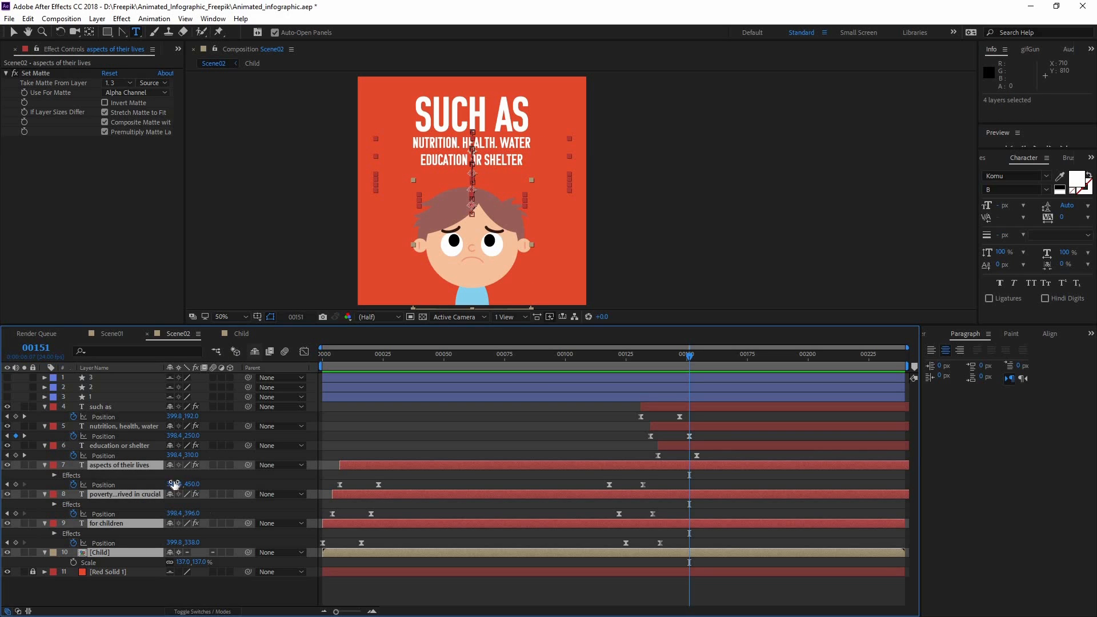
{"action": "left_click", "coordinate": [169, 465]}
{"action": "left_click", "coordinate": [254, 351]}
{"action": "left_click", "coordinate": [112, 378]}
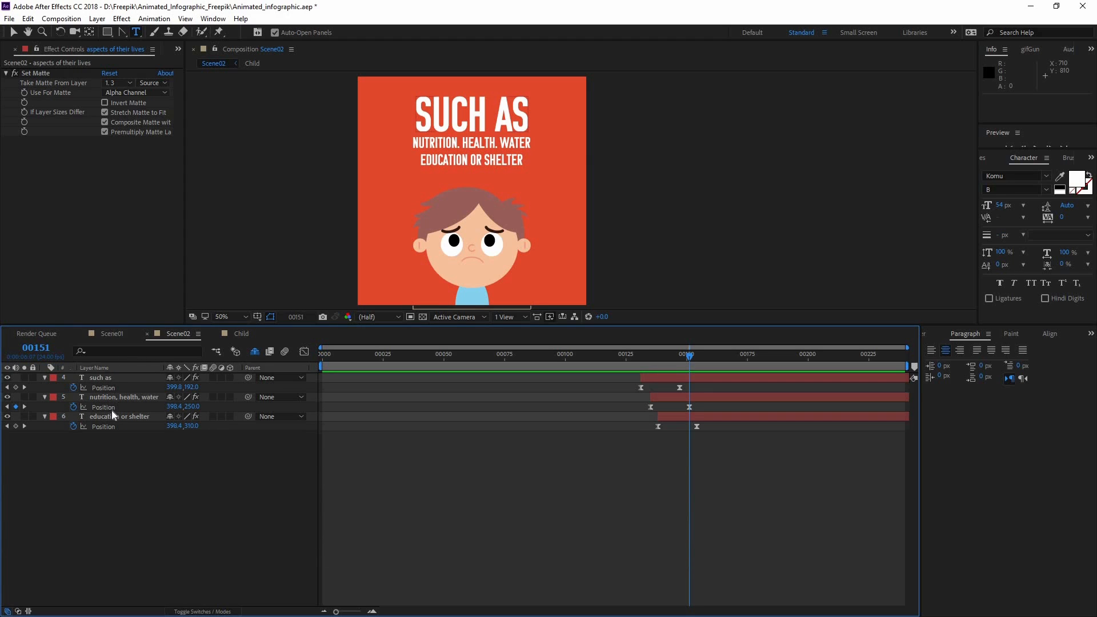
{"action": "left_click", "coordinate": [209, 418]}
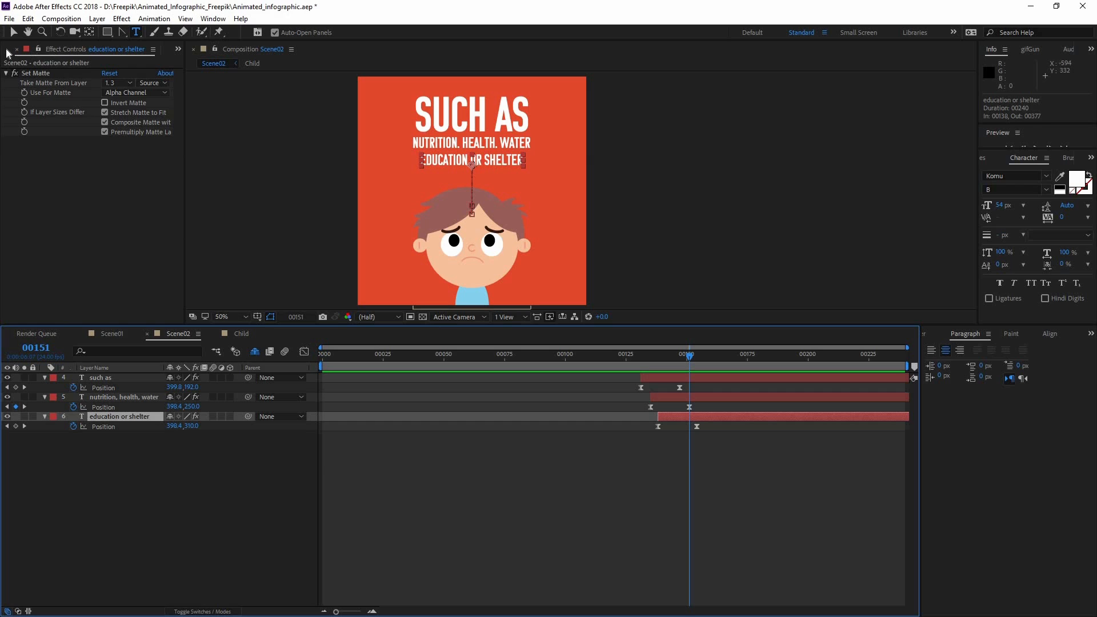
- Add the Water artwork from the Inforgraphic Layers folder to Scene02 above the "such as" layer
{"action": "key", "text": "ctrl+0"}
{"action": "left_click", "coordinate": [44, 185]}
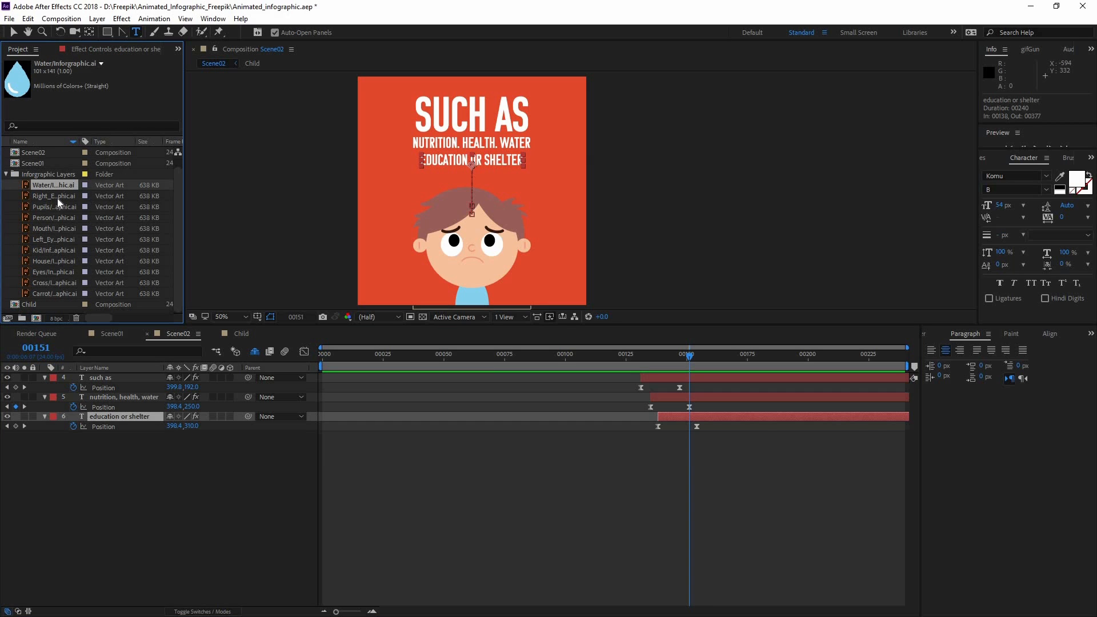
{"action": "left_click_drag", "start_coordinate": [93, 409], "coordinate": [68, 241]}
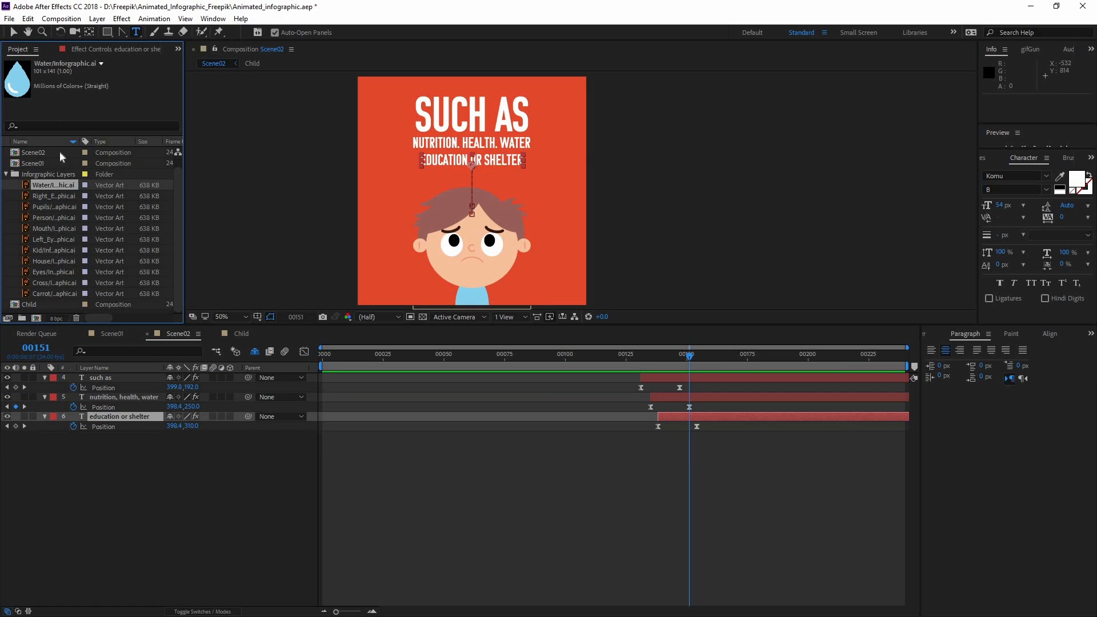
{"action": "left_click_drag", "start_coordinate": [60, 199], "coordinate": [84, 375]}
- Add the House, Cross and Carrot artwork from the Inforgraphic Layers folder to Scene02 above the Water layer
{"action": "left_click", "coordinate": [50, 195]}
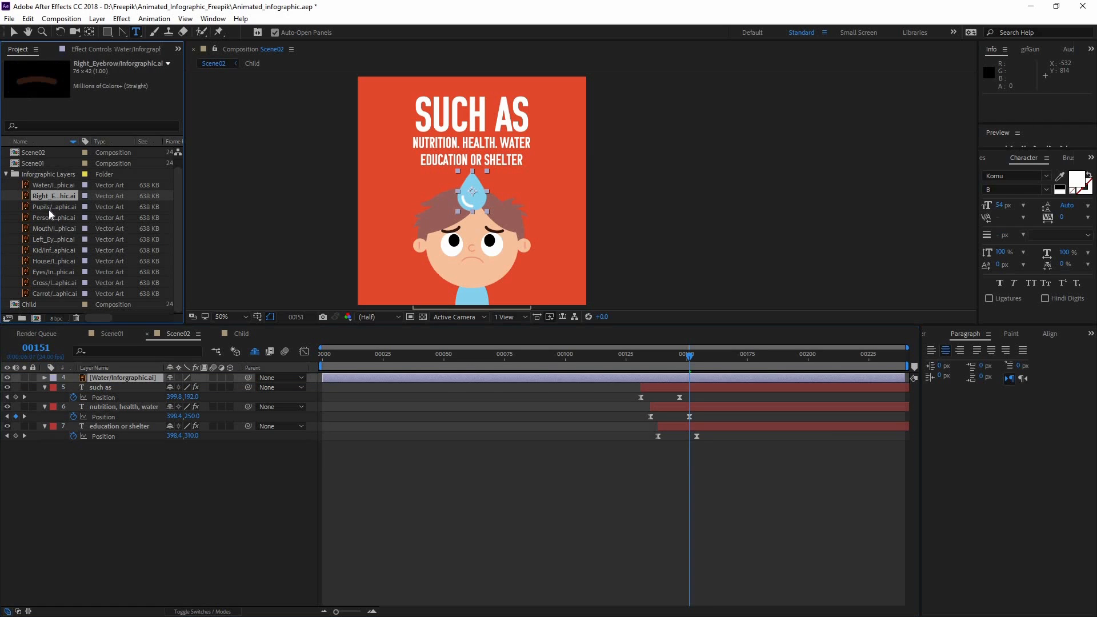
{"action": "left_click", "coordinate": [48, 215]}
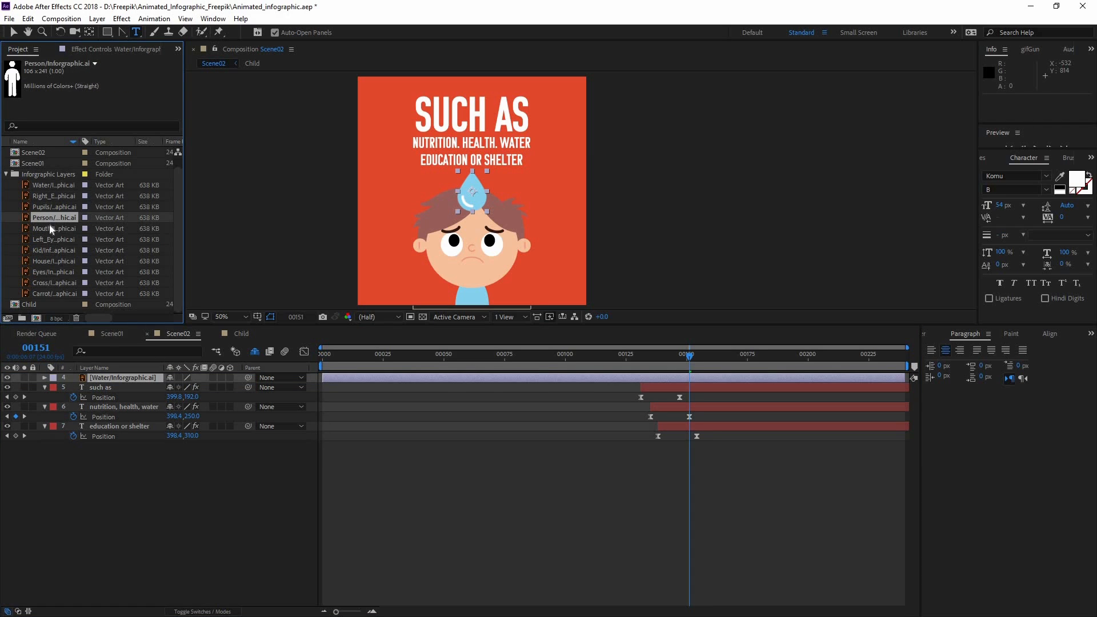
{"action": "key", "text": "Up"}
{"action": "left_click", "coordinate": [47, 261]}
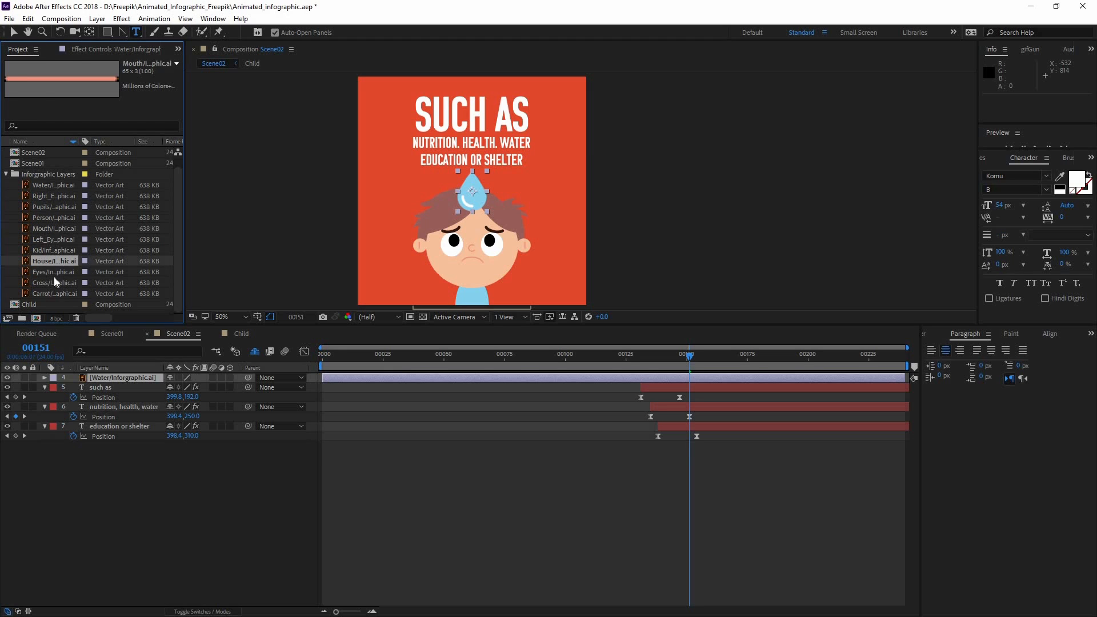
{"action": "left_click", "coordinate": [61, 283], "text": "ctrl"}
{"action": "left_click_drag", "start_coordinate": [54, 293], "coordinate": [388, 498]}
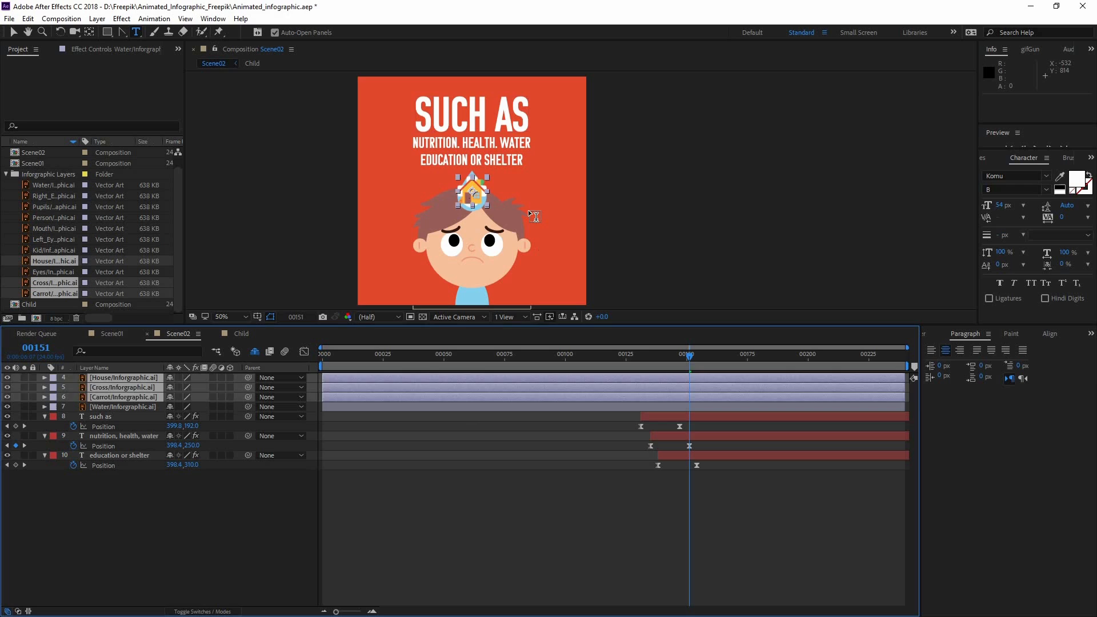
- Scale the House, Cross, Carrot and Water layers together to 115%
{"action": "scroll", "coordinate": [527, 210], "scroll_direction": "up", "scroll_amount": 2}
{"action": "left_click", "coordinate": [123, 378]}
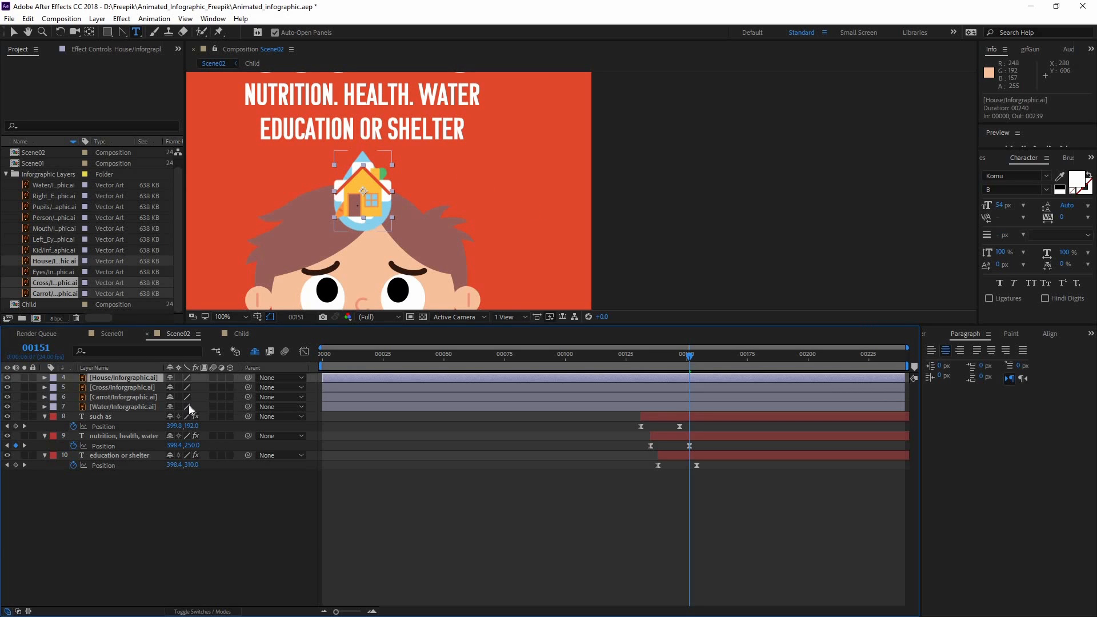
{"action": "left_click", "coordinate": [178, 406], "text": "shift"}
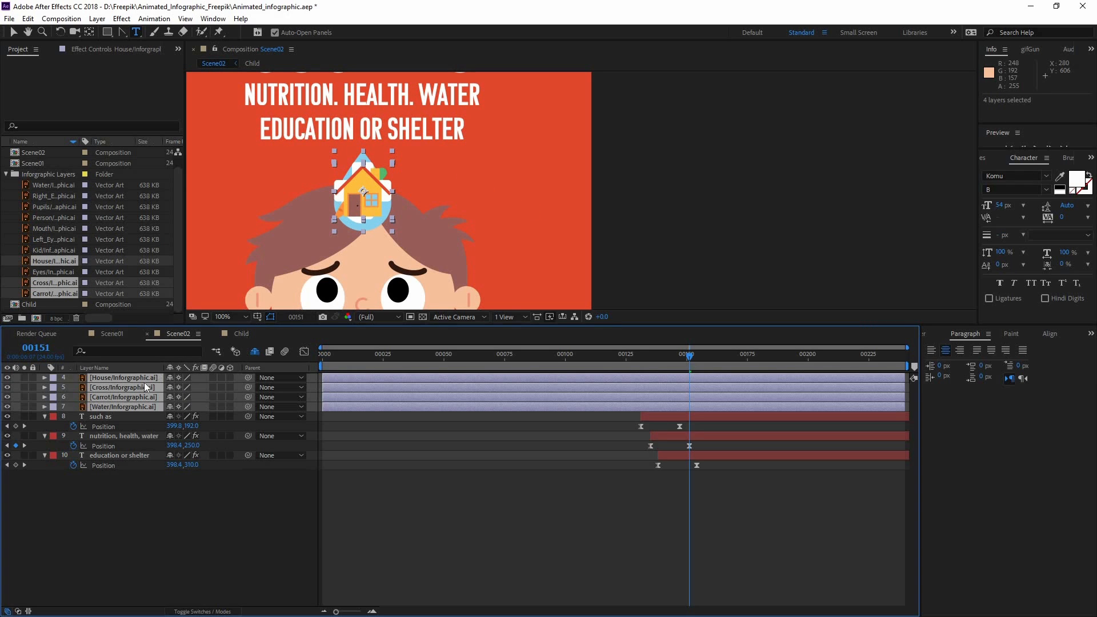
{"action": "key", "text": "s"}
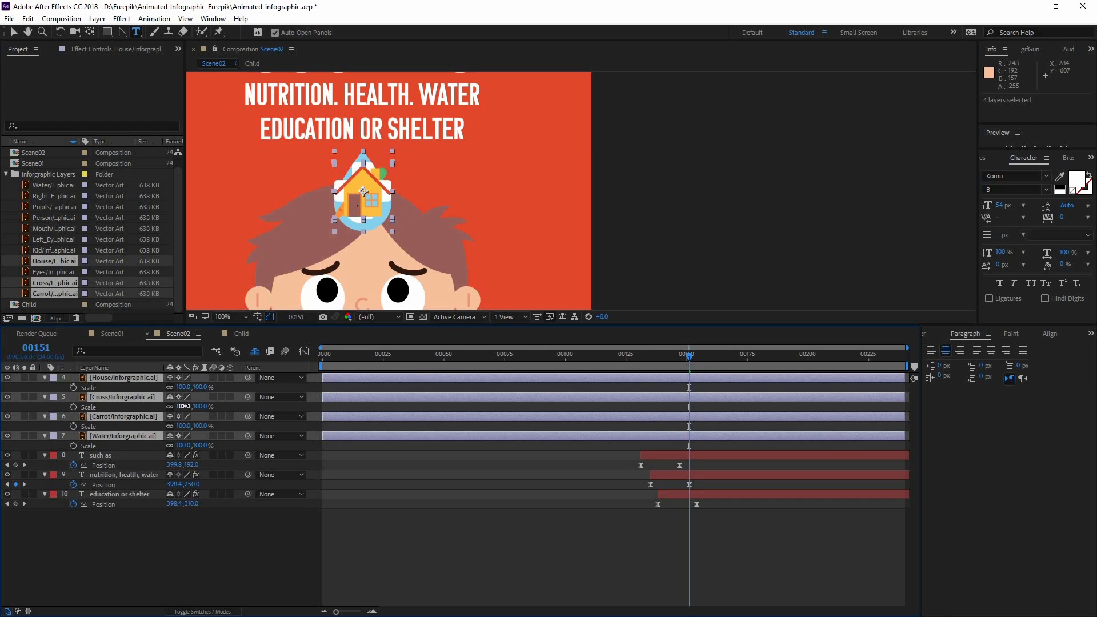
{"action": "left_click_drag", "start_coordinate": [184, 407], "coordinate": [245, 350]}
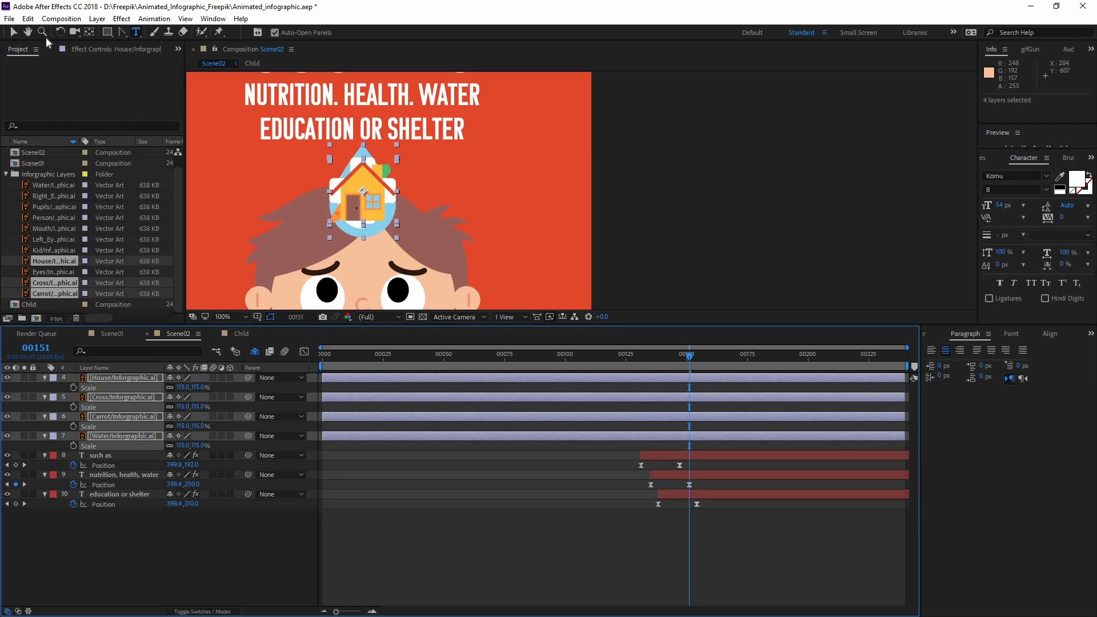
- Shift the four icon layers so they start at frame 140 and move the current time there
{"action": "key", "text": "v"}
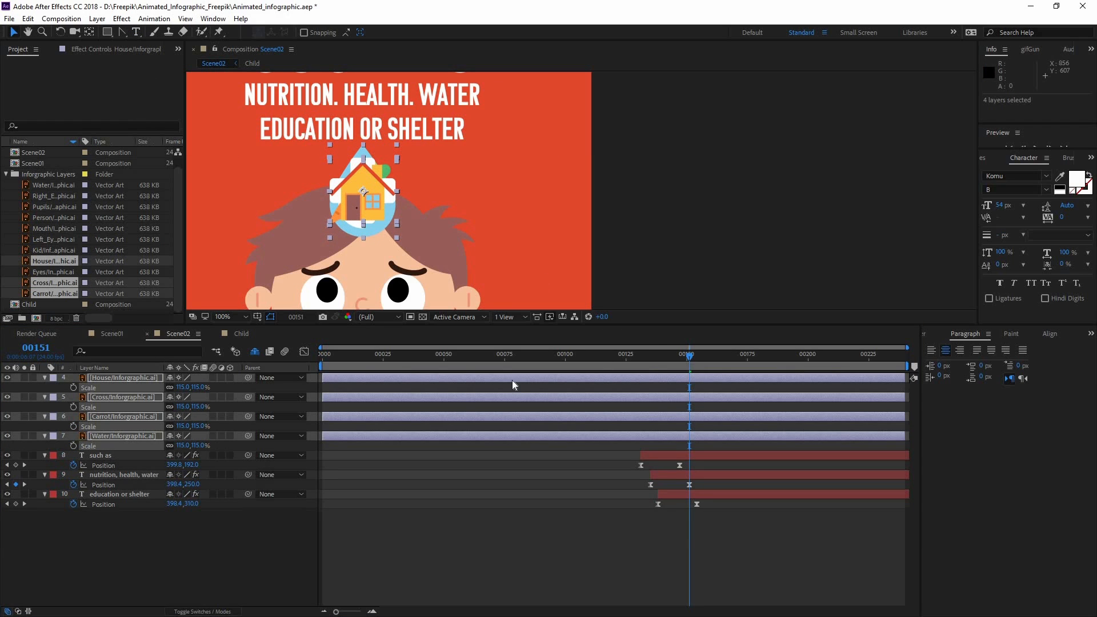
{"action": "left_click_drag", "start_coordinate": [512, 379], "coordinate": [727, 381]}
{"action": "left_click", "coordinate": [660, 352]}
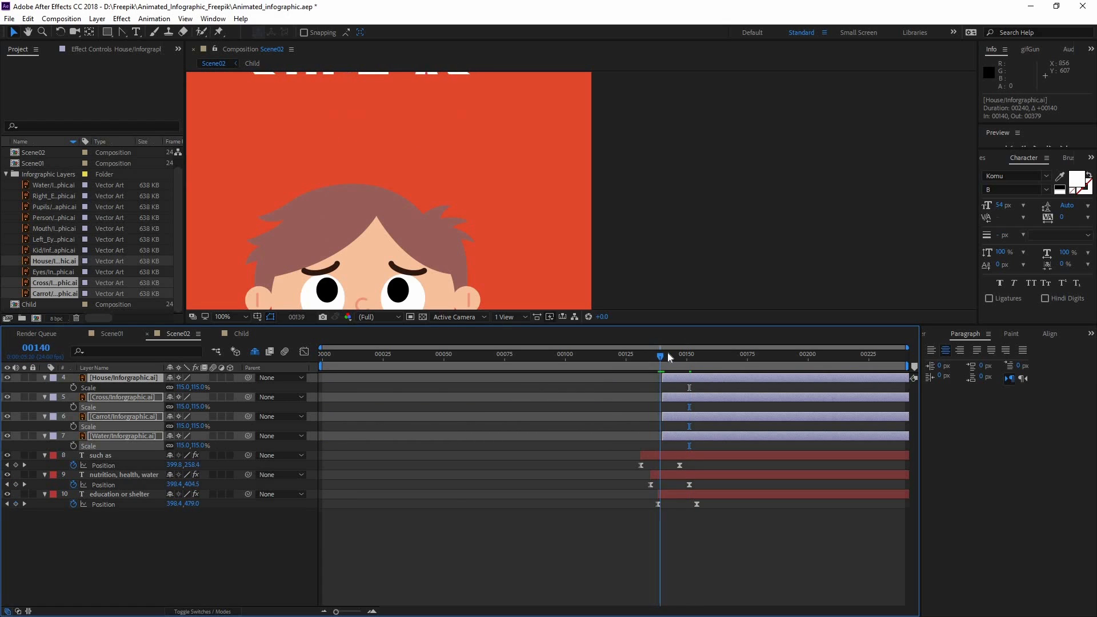
- Move the carrot to the upper left of the boy's head, at about position 130, 372
{"action": "scroll", "coordinate": [430, 192], "scroll_direction": "down", "scroll_amount": 2}
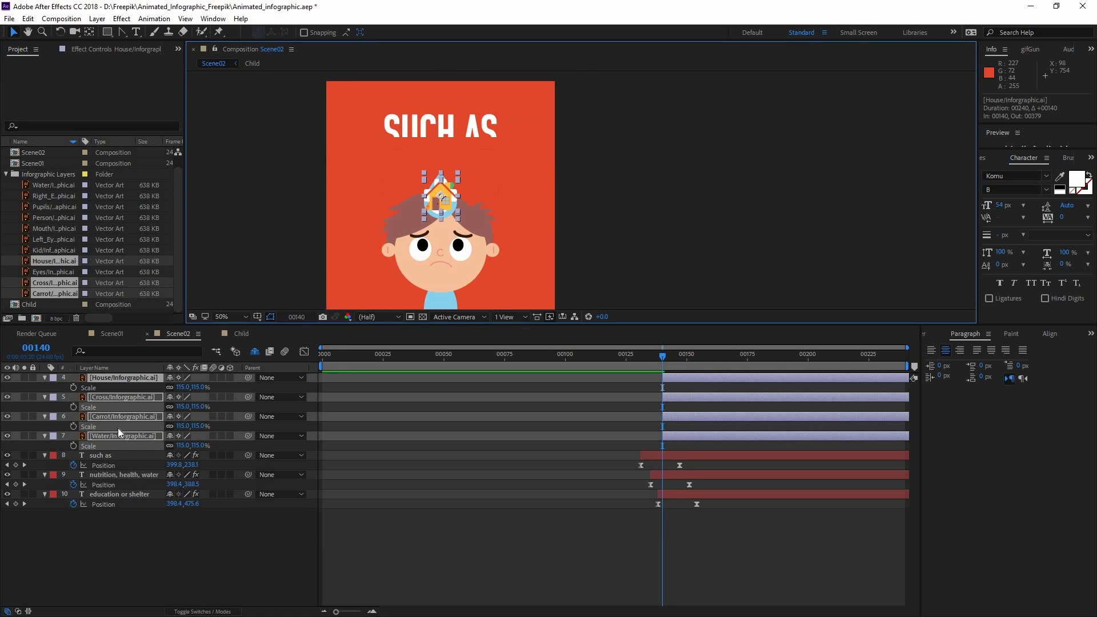
{"action": "left_click", "coordinate": [128, 416]}
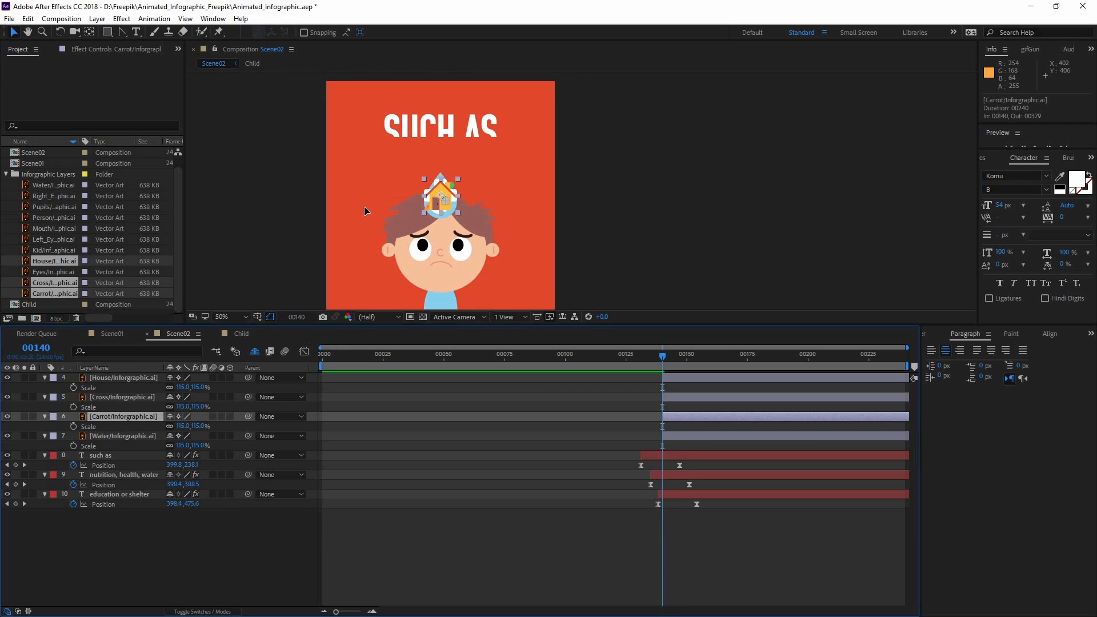
{"action": "left_click_drag", "start_coordinate": [449, 194], "coordinate": [371, 191]}
{"action": "left_click_drag", "start_coordinate": [365, 190], "coordinate": [358, 191]}
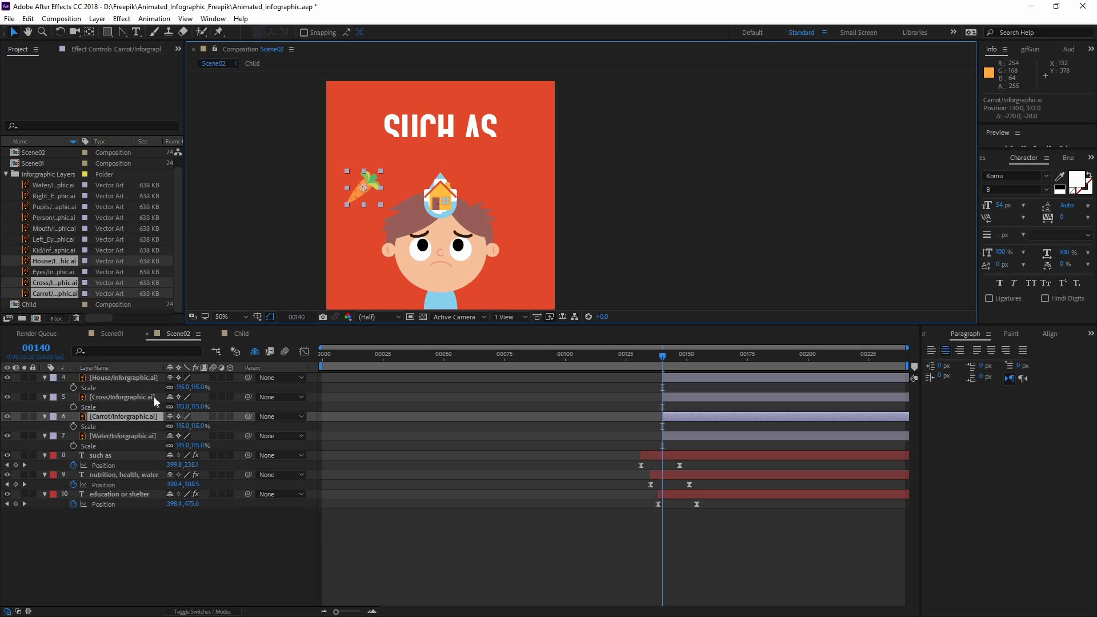
- Move the water drop below the carrot, to the left of the boy's face near the composition edge
{"action": "left_click", "coordinate": [109, 436]}
{"action": "left_click_drag", "start_coordinate": [429, 202], "coordinate": [358, 271]}
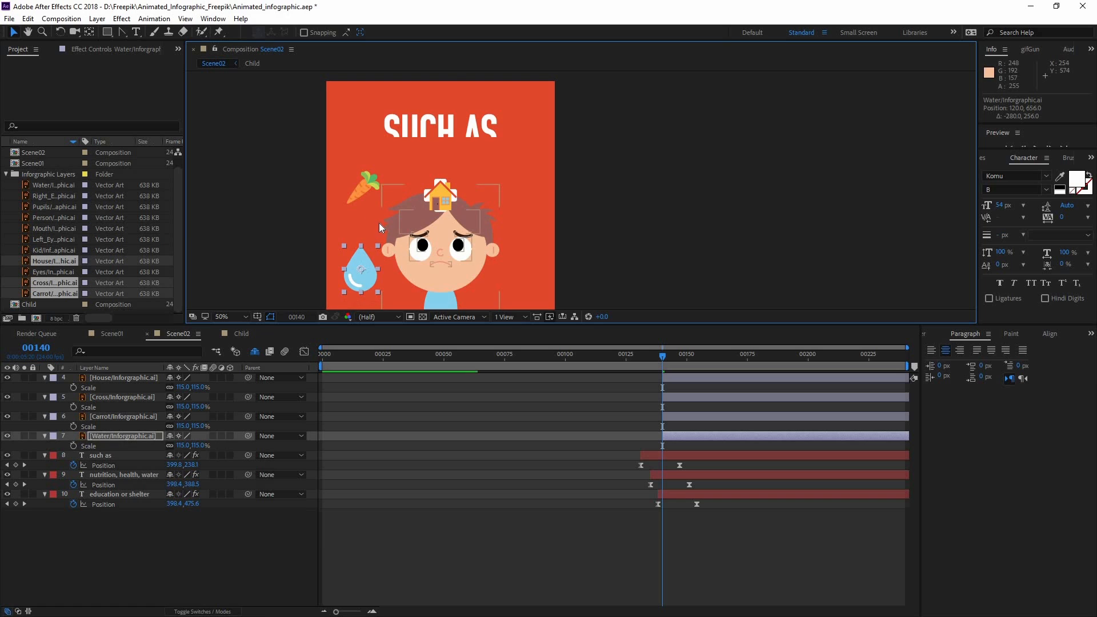
{"action": "scroll", "coordinate": [379, 223], "scroll_direction": "up", "scroll_amount": 2}
{"action": "scroll", "coordinate": [388, 220], "scroll_direction": "down", "scroll_amount": 2}
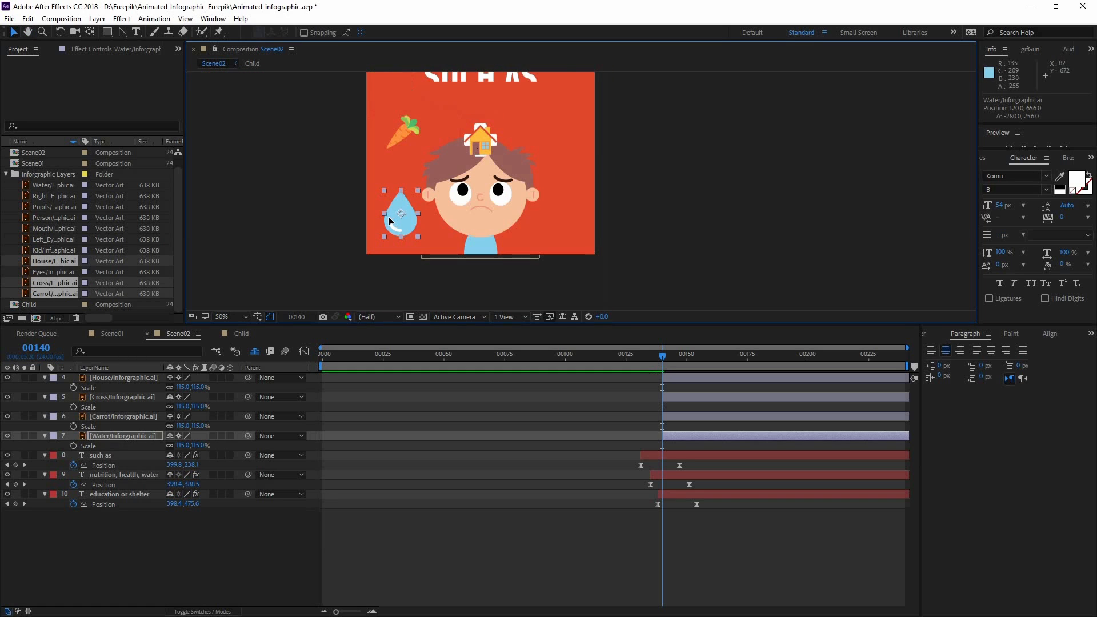
{"action": "left_click_drag", "start_coordinate": [393, 220], "coordinate": [389, 221]}
- Place the cross to the upper right of the boy's head and the house below it at about position 688, 678
{"action": "left_click", "coordinate": [122, 397]}
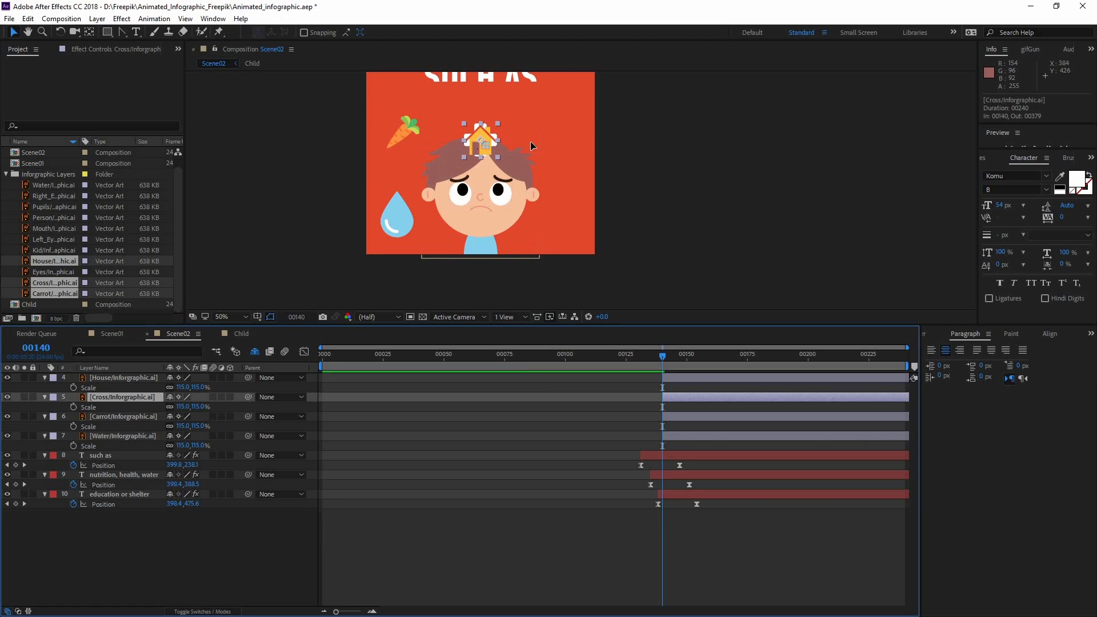
{"action": "left_click_drag", "start_coordinate": [469, 142], "coordinate": [559, 142]}
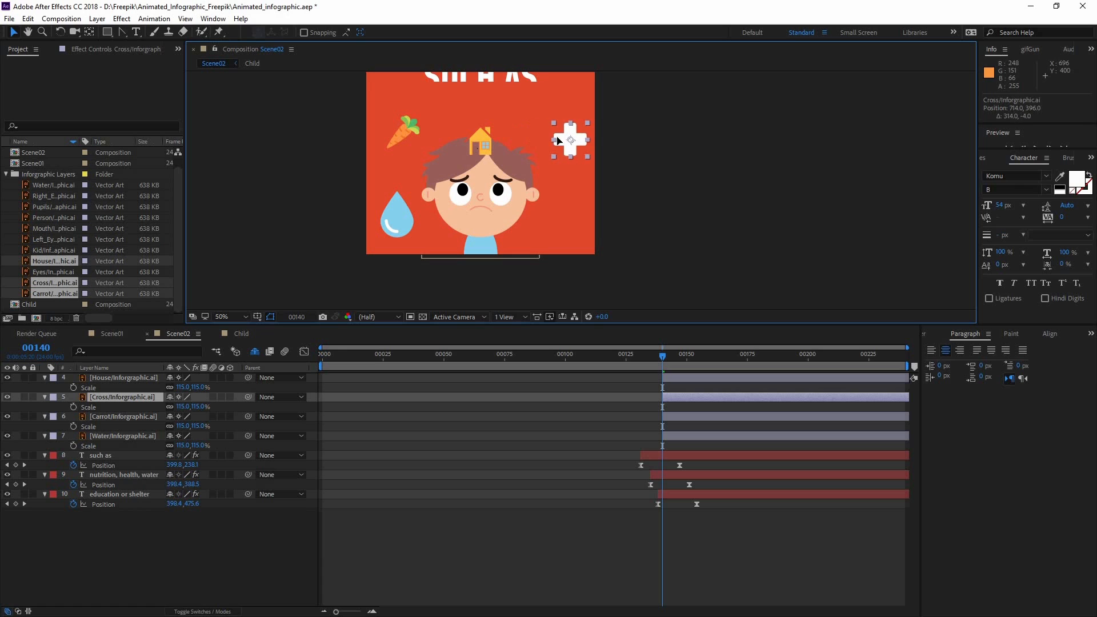
{"action": "left_click", "coordinate": [122, 378]}
{"action": "left_click_drag", "start_coordinate": [487, 146], "coordinate": [570, 224]}
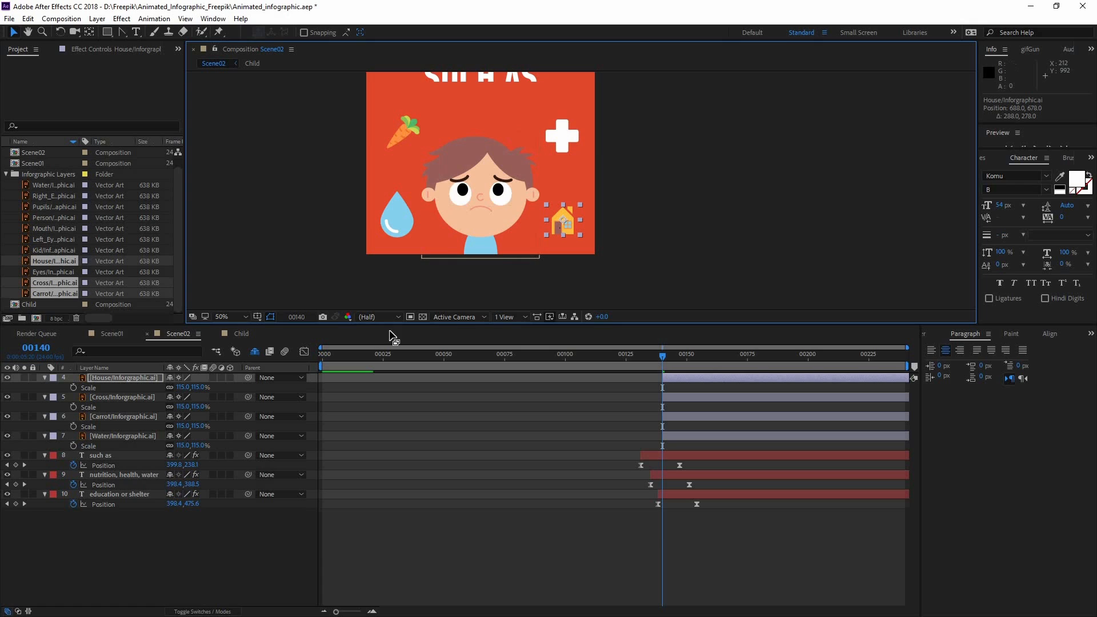
- Set the House layer's scale to 120%
{"action": "left_click", "coordinate": [183, 386]}
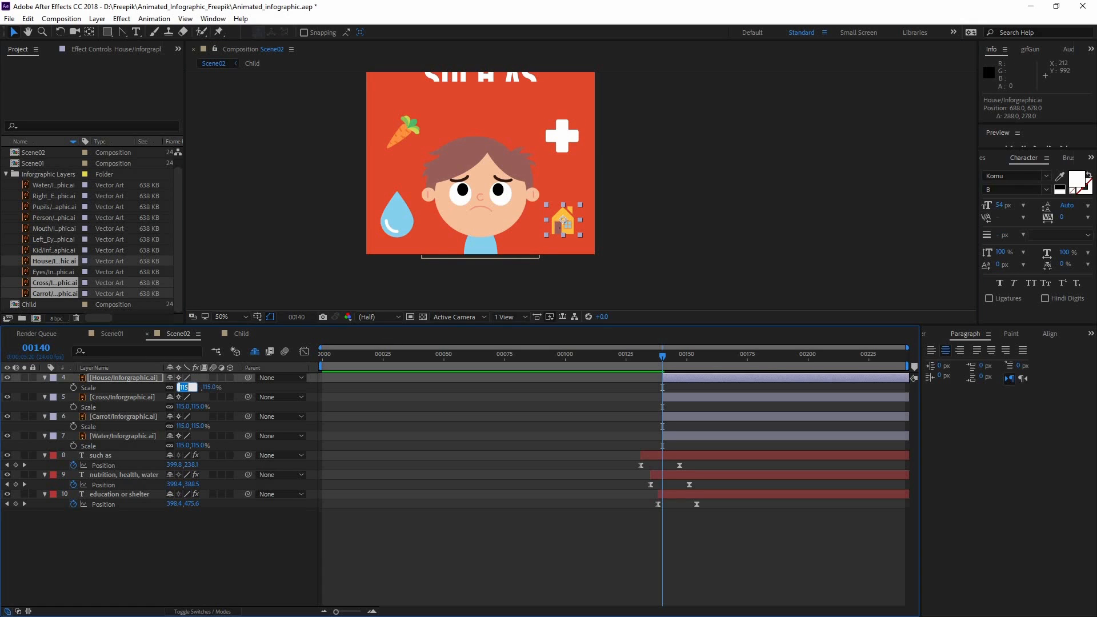
{"action": "type", "text": "120"}
{"action": "key", "text": "Return"}
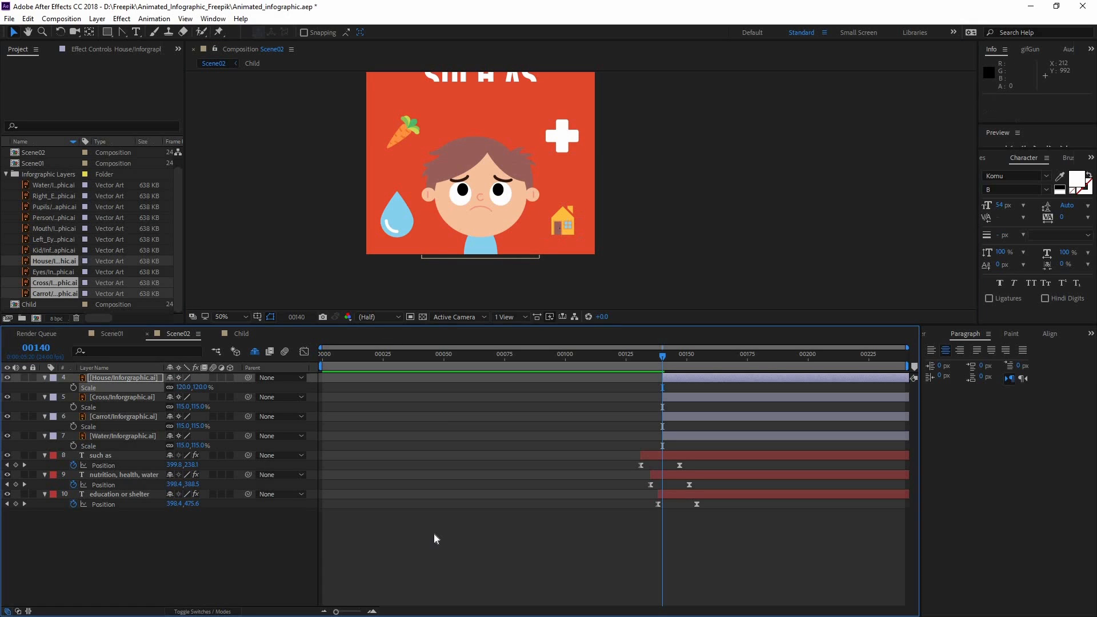
{"action": "left_click", "coordinate": [435, 544]}
{"action": "left_click", "coordinate": [125, 378]}
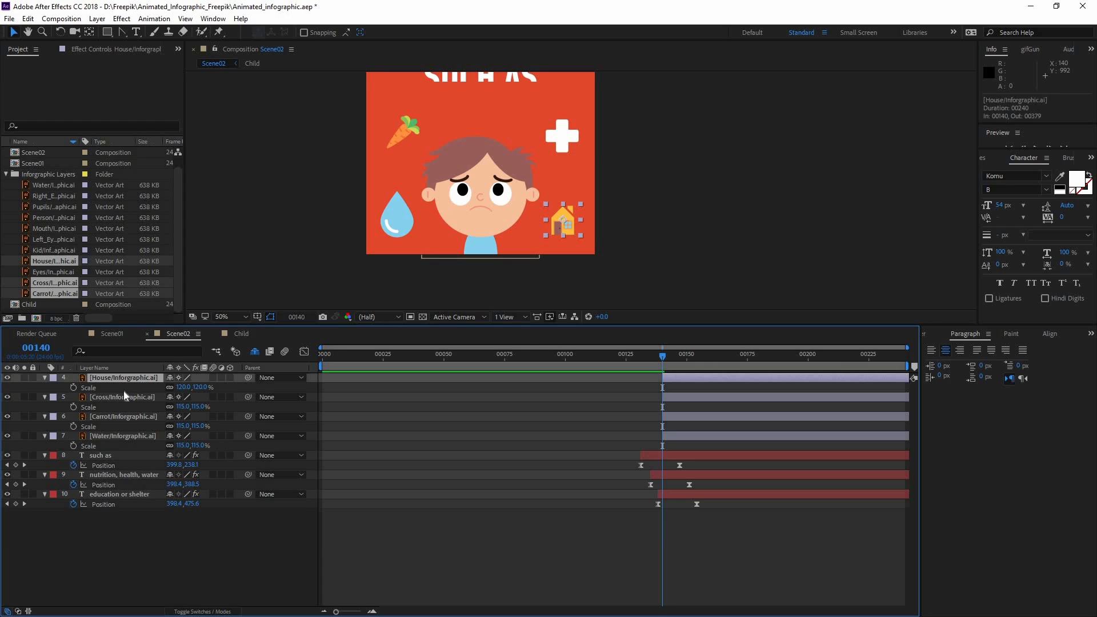
- Align the house with the cross, and the water drop with the carrot, on their shared horizontal centres
{"action": "left_click", "coordinate": [148, 398], "text": "ctrl"}
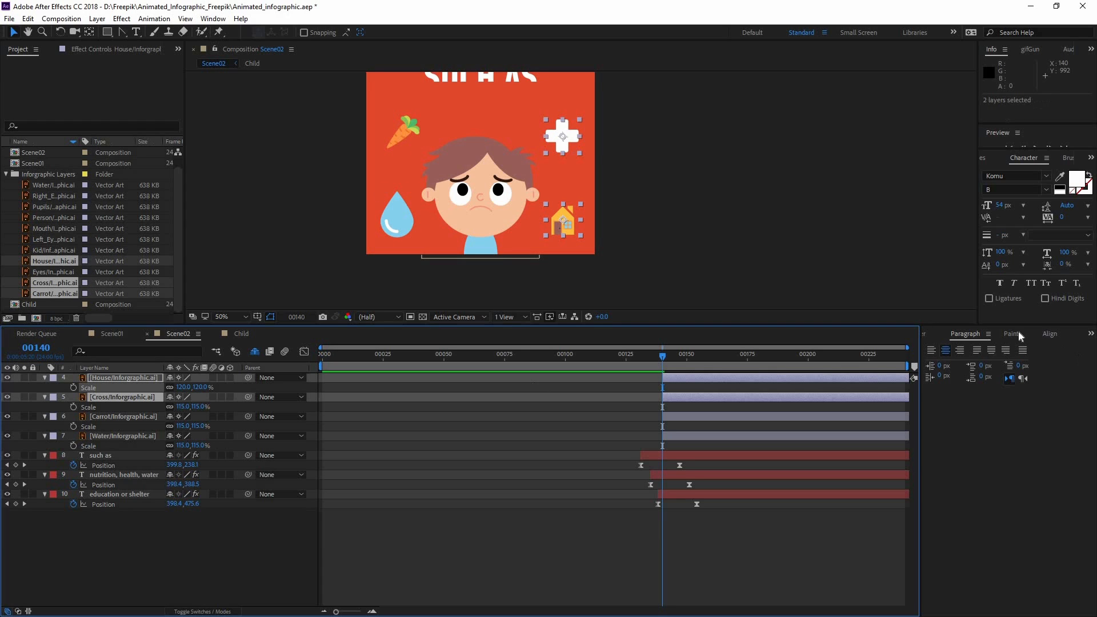
{"action": "left_click", "coordinate": [1049, 335]}
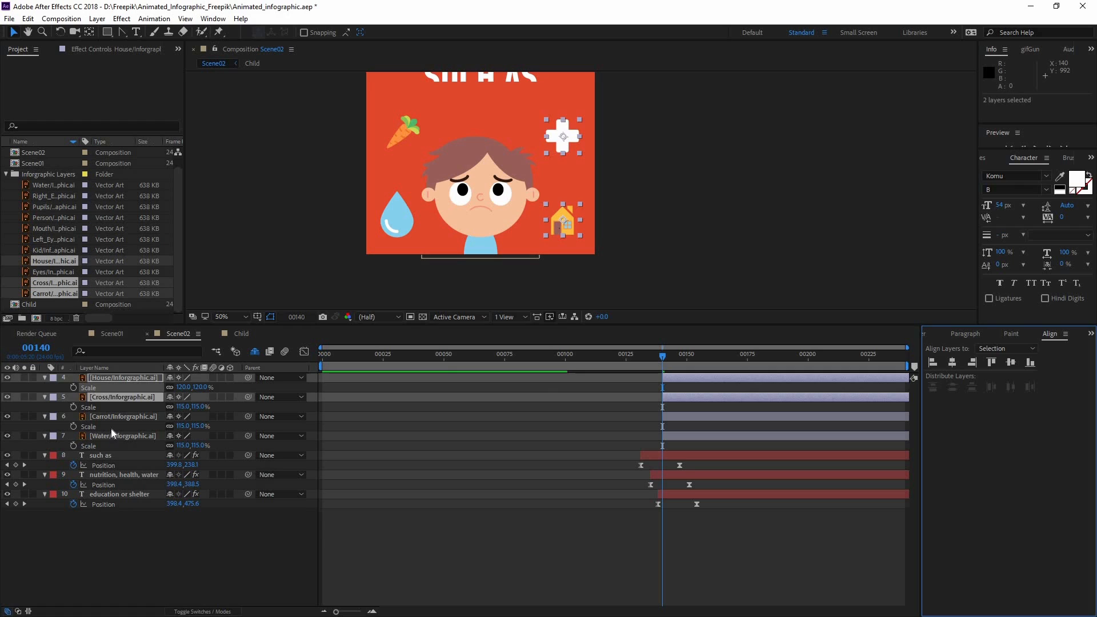
{"action": "left_click", "coordinate": [147, 519]}
{"action": "left_click", "coordinate": [123, 417]}
{"action": "left_click", "coordinate": [123, 436]}
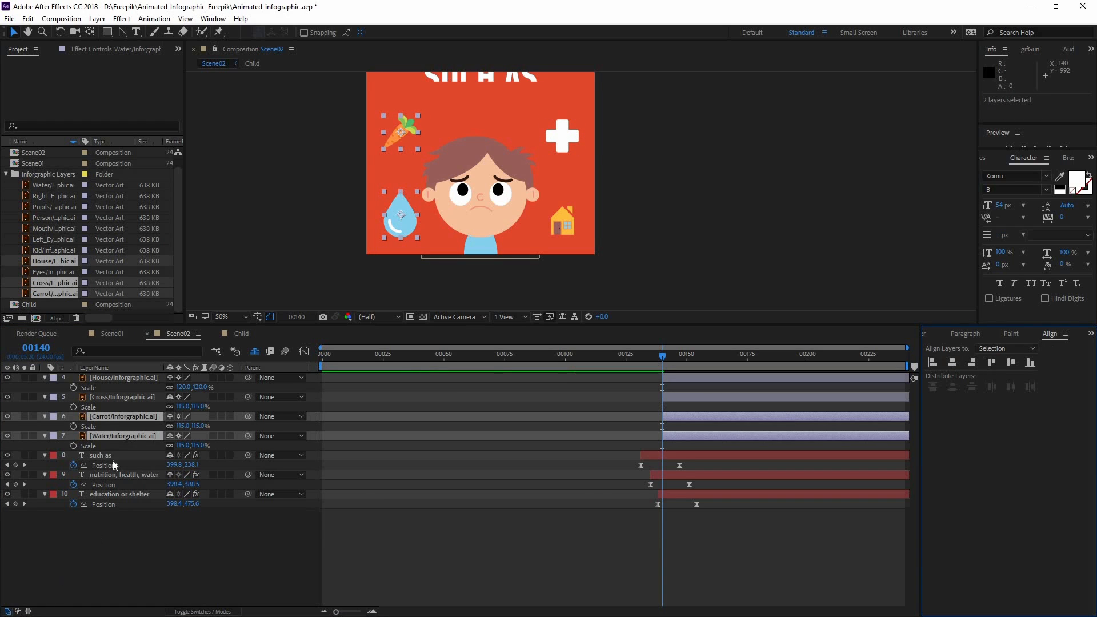
- Align the carrot with the cross, and the water drop with the house, on their shared vertical centres
{"action": "left_click", "coordinate": [104, 421]}
{"action": "left_click", "coordinate": [106, 417]}
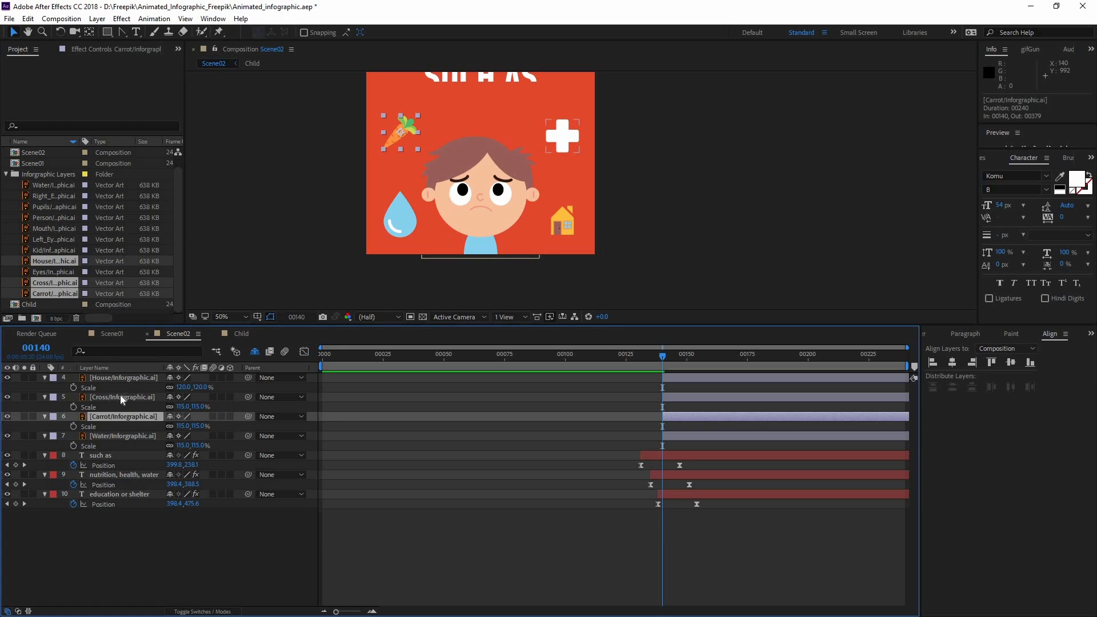
{"action": "key", "text": "ctrl+shift+Up"}
{"action": "left_click", "coordinate": [1010, 358]}
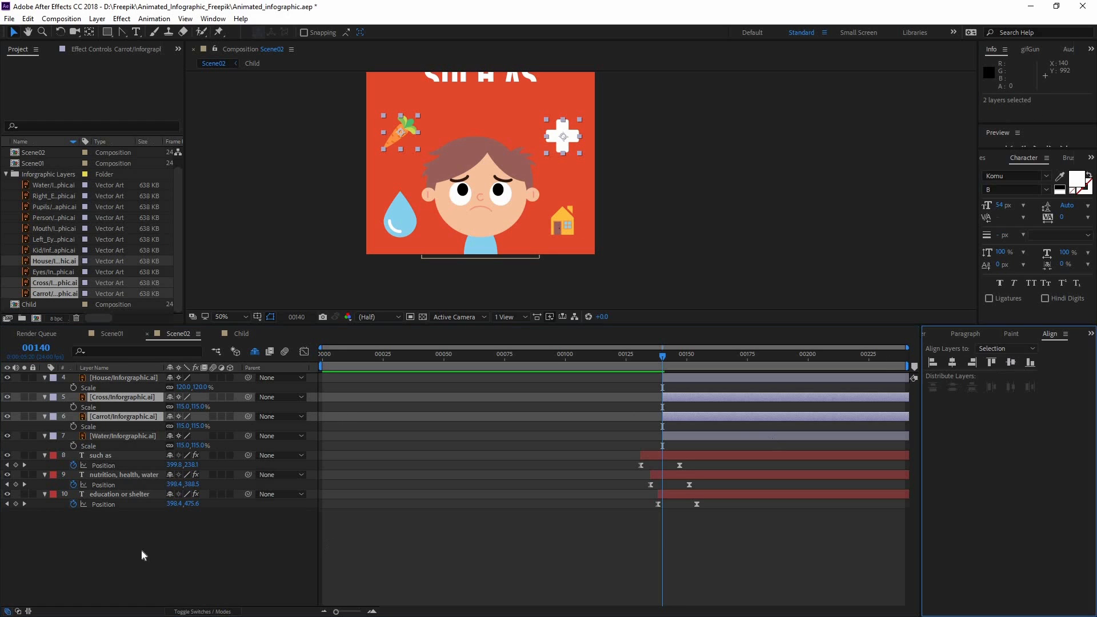
{"action": "left_click", "coordinate": [108, 436]}
{"action": "left_click", "coordinate": [128, 378], "text": "ctrl"}
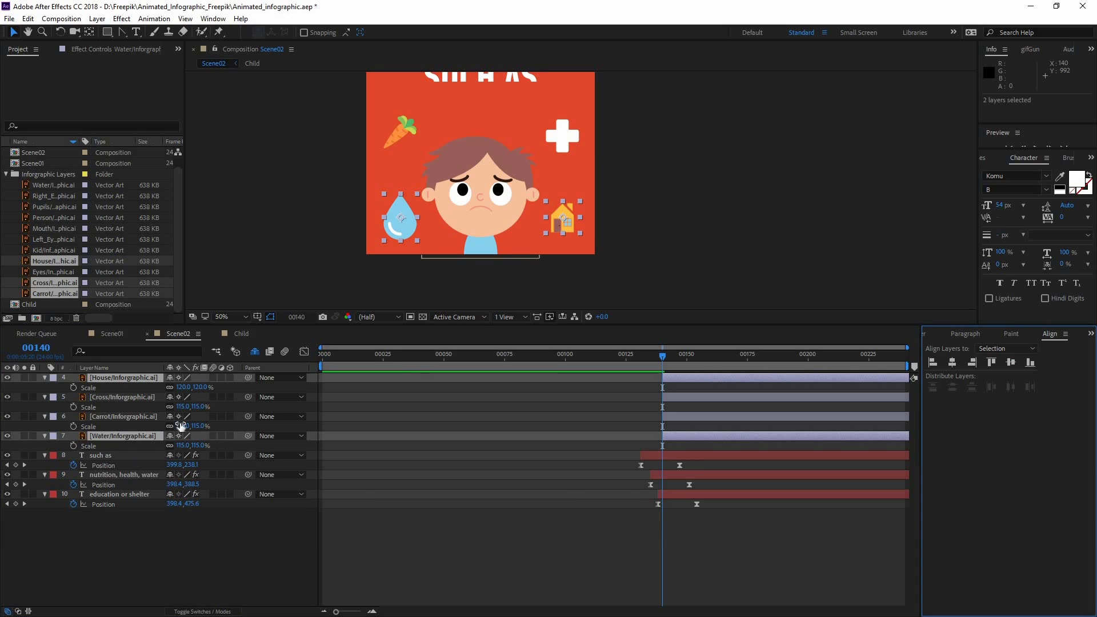
{"action": "key", "text": "ctrl+shift+Up"}
- Raise all four icons together slightly and check their placement against the incoming text lines
{"action": "left_click_drag", "start_coordinate": [565, 134], "coordinate": [536, 158]}
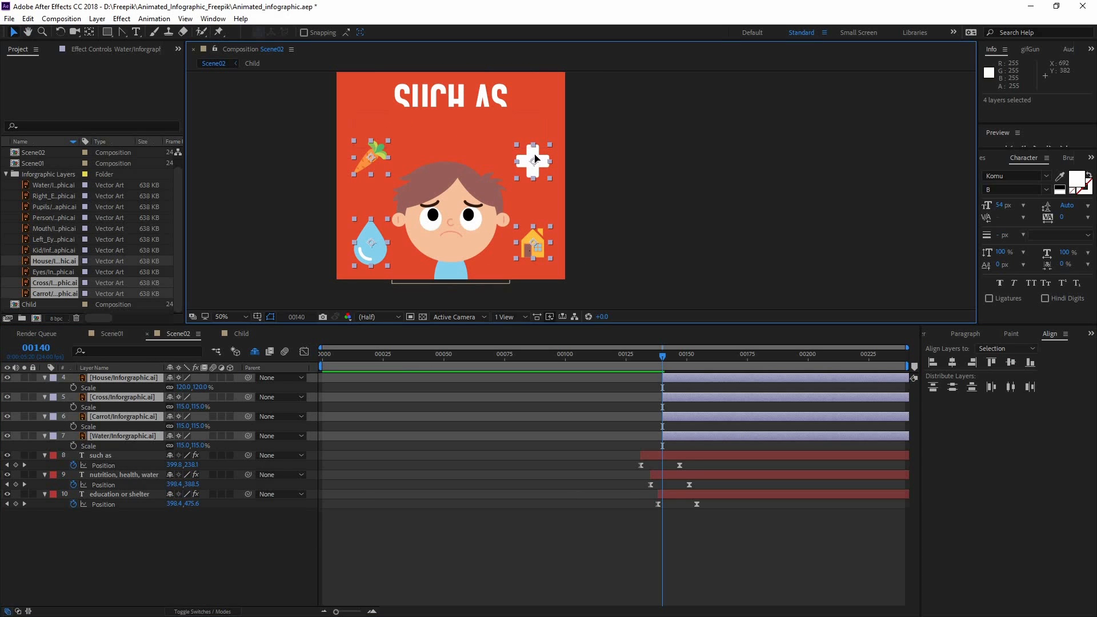
{"action": "left_click", "coordinate": [510, 503]}
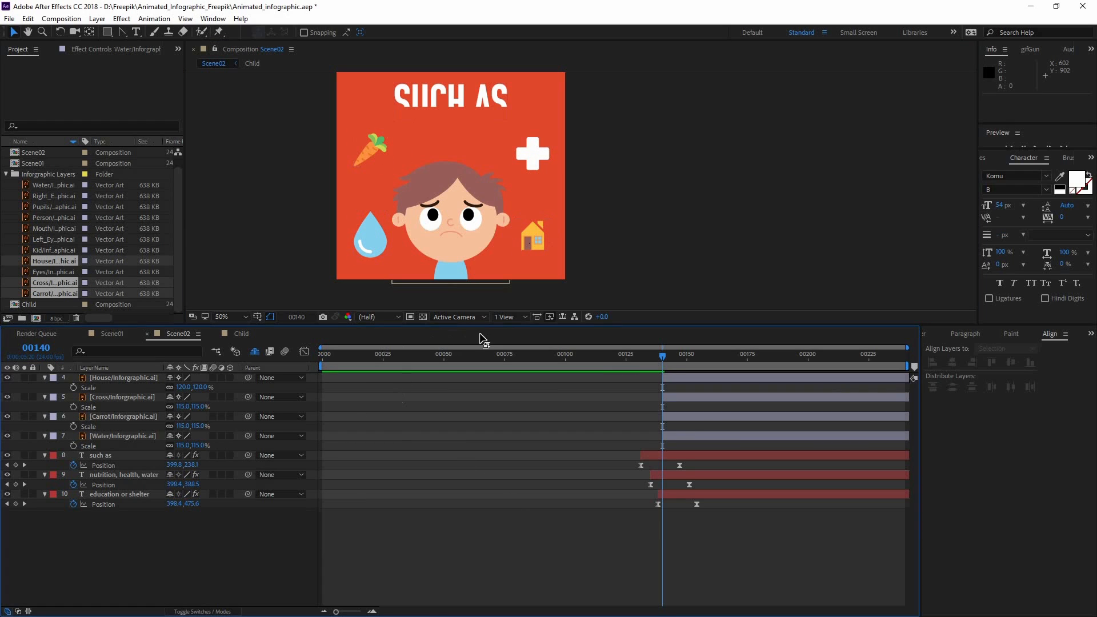
{"action": "left_click_drag", "start_coordinate": [673, 355], "coordinate": [695, 356]}
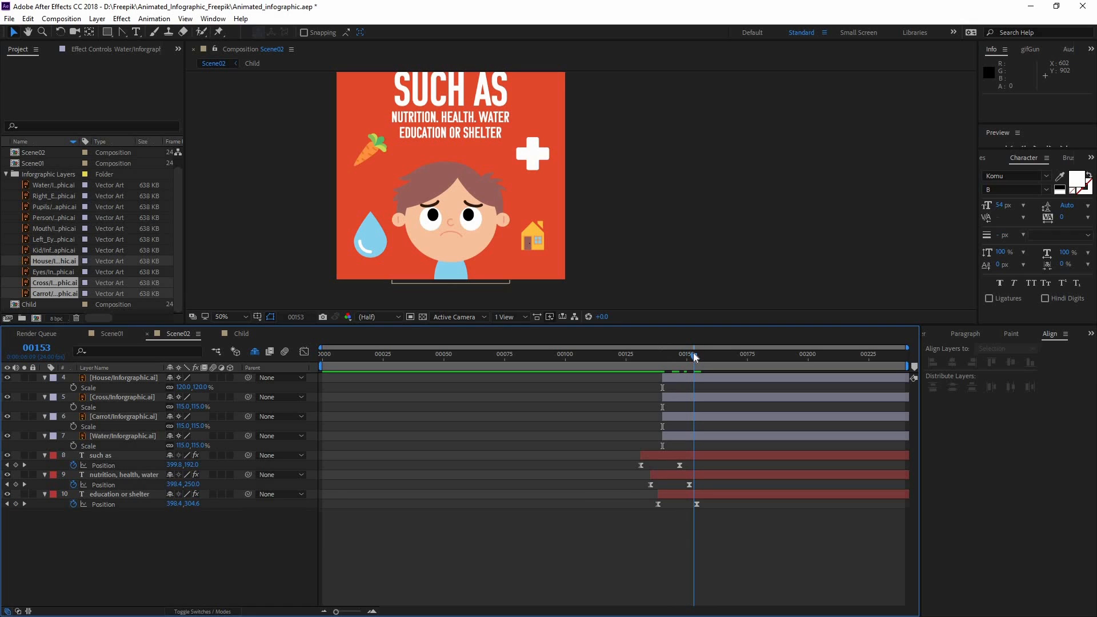
{"action": "left_click_drag", "start_coordinate": [678, 358], "coordinate": [683, 358]}
- Reorder the icon layers from top to bottom as House, Water, Cross and Carrot
{"action": "left_click", "coordinate": [71, 379]}
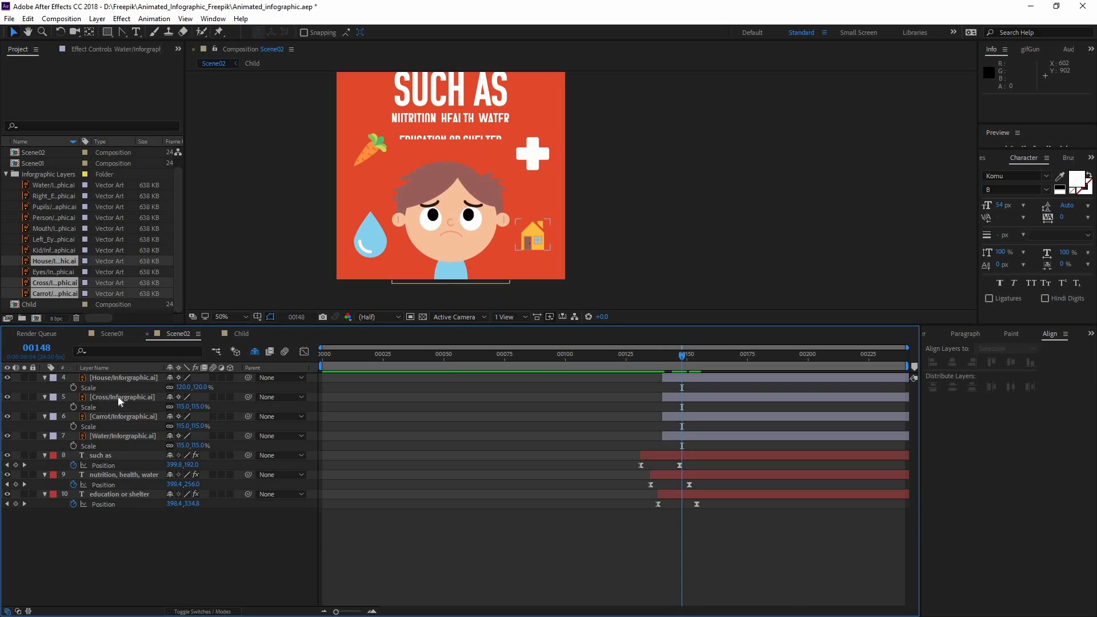
{"action": "left_click_drag", "start_coordinate": [133, 419], "coordinate": [135, 443]}
{"action": "left_click_drag", "start_coordinate": [122, 397], "coordinate": [126, 430]}
{"action": "left_click", "coordinate": [125, 438]}
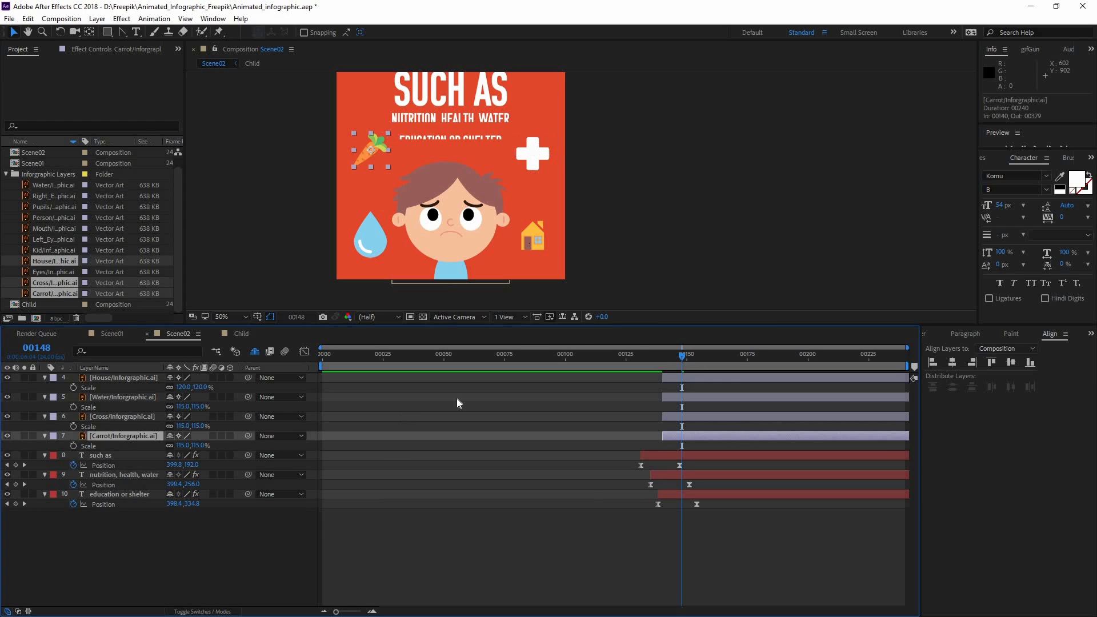
- Keyframe the Carrot layer's scale from 0% at frame 140 to 115% at frame 152
{"action": "left_click_drag", "start_coordinate": [676, 359], "coordinate": [662, 359]}
{"action": "key", "text": "alt+shift+s"}
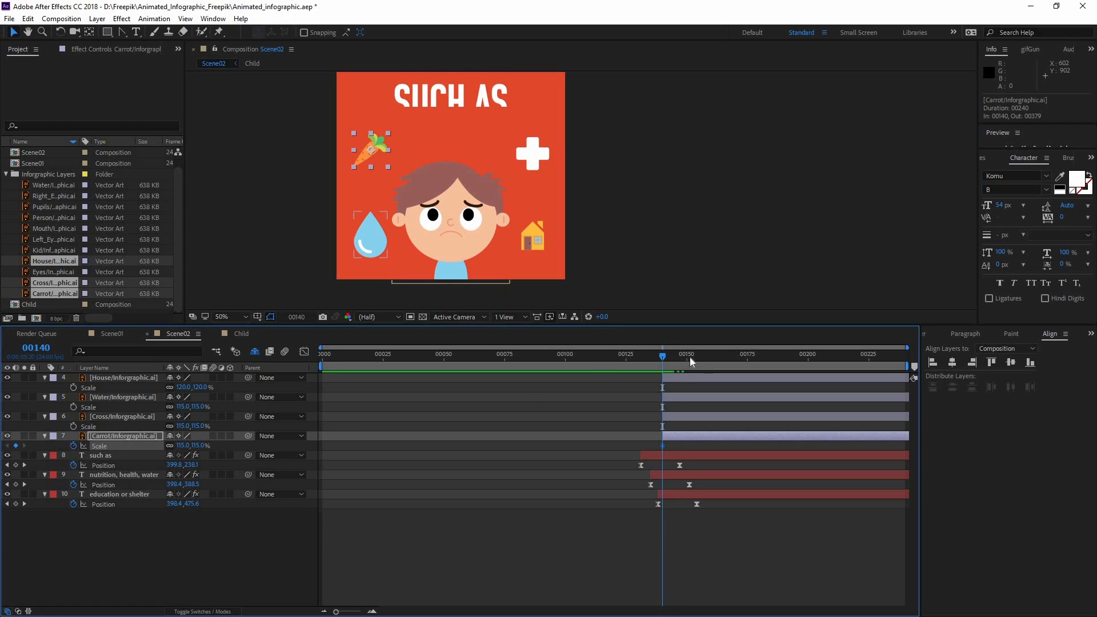
{"action": "left_click", "coordinate": [693, 360]}
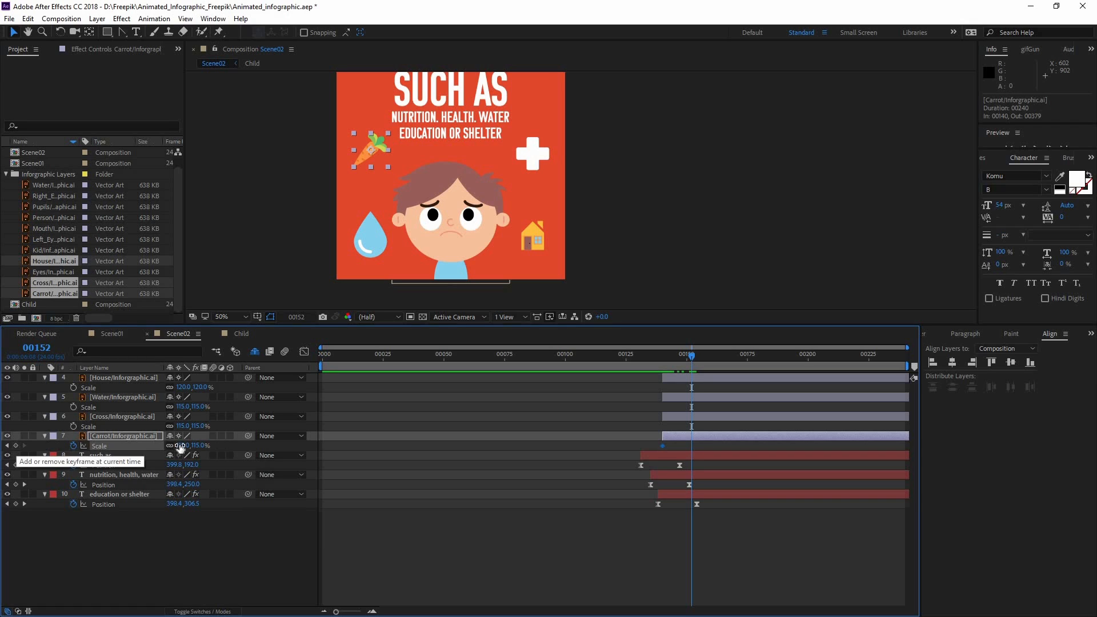
{"action": "left_click", "coordinate": [180, 446]}
{"action": "left_click_drag", "start_coordinate": [668, 360], "coordinate": [662, 360]}
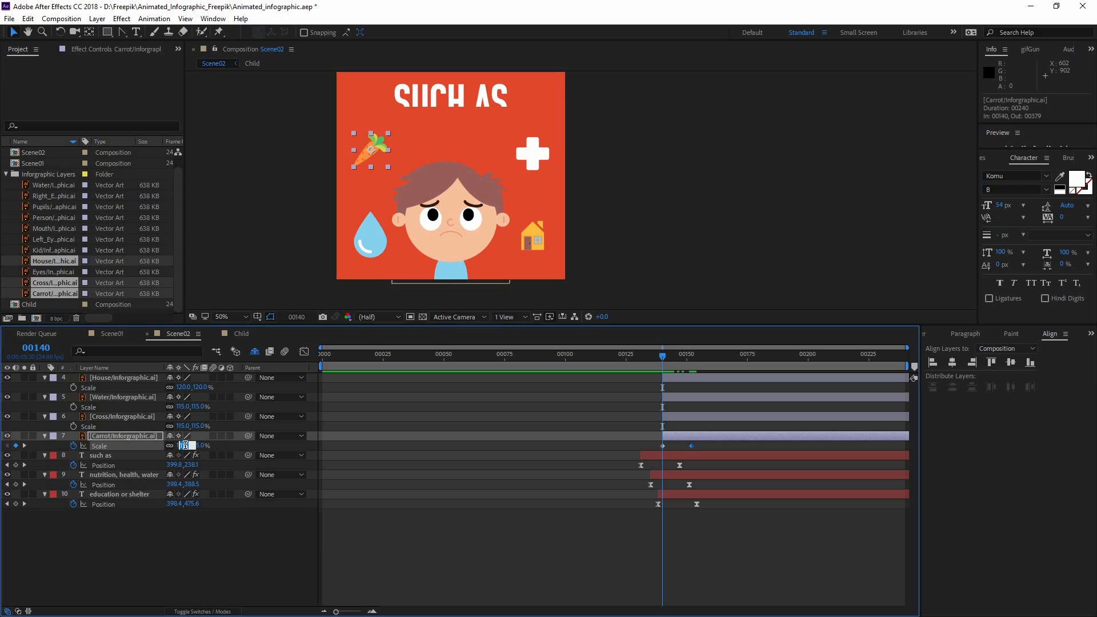
{"action": "type", "text": "0.0,0.0"}
{"action": "key", "text": "Return"}
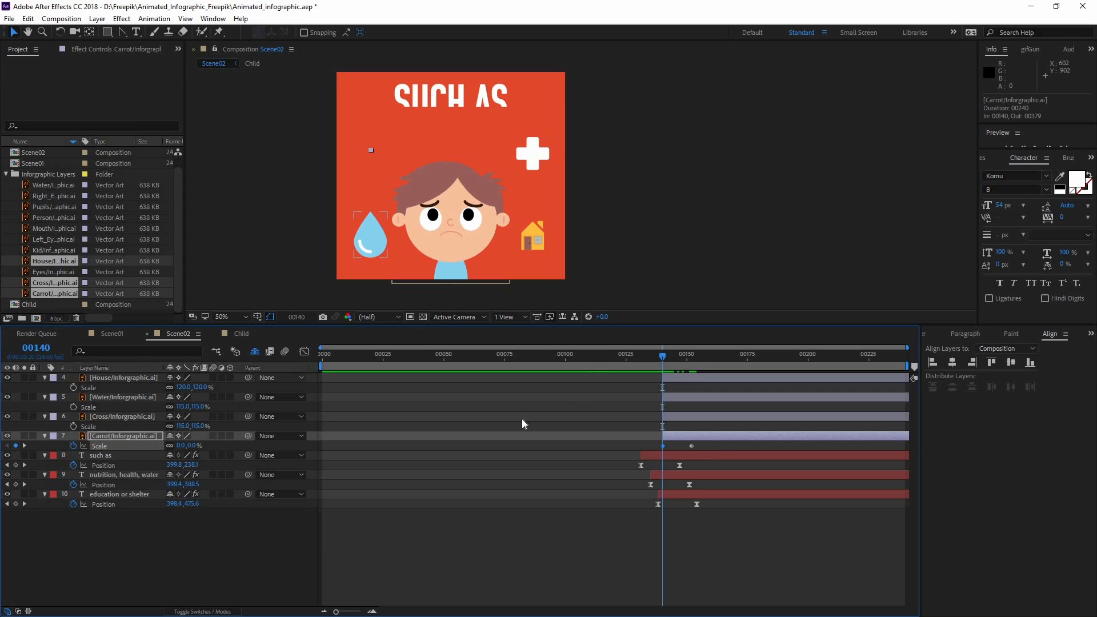
- Shift the carrot's ending scale keyframe to frame 154 and apply Easy Ease to both scale keyframes
{"action": "left_click", "coordinate": [653, 454]}
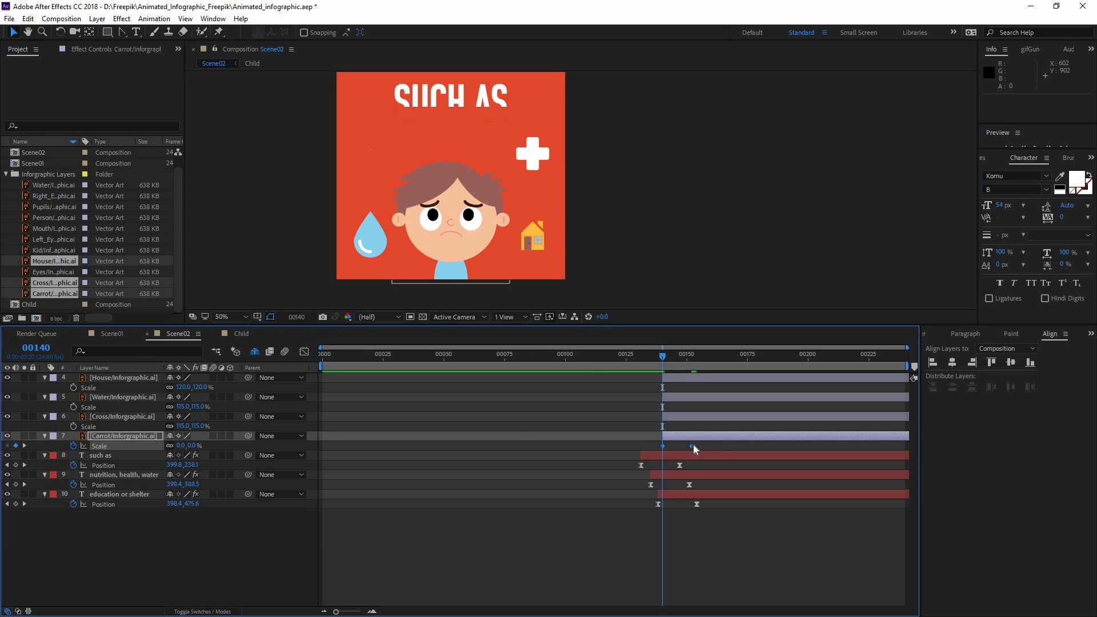
{"action": "left_click_drag", "start_coordinate": [692, 446], "coordinate": [696, 446]}
{"action": "right_click", "coordinate": [663, 446]}
{"action": "mouse_move", "coordinate": [738, 587]}
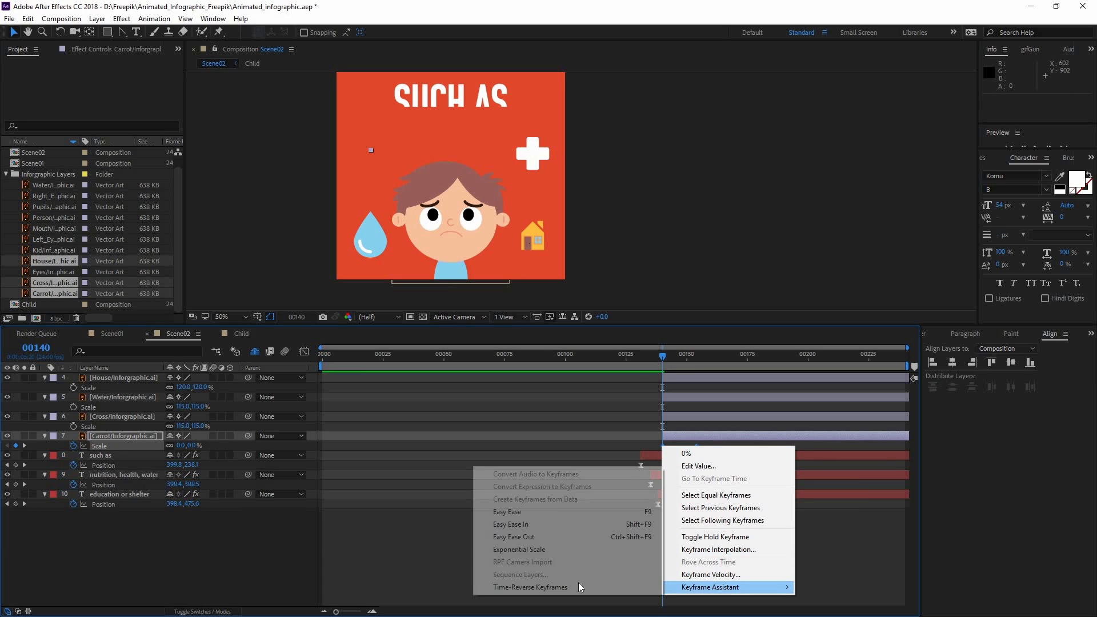
{"action": "left_click", "coordinate": [513, 512]}
- Lengthen the ease handles in the carrot's scale speed graph for a sharper mid-motion peak, and preview the animation
{"action": "left_click", "coordinate": [305, 351]}
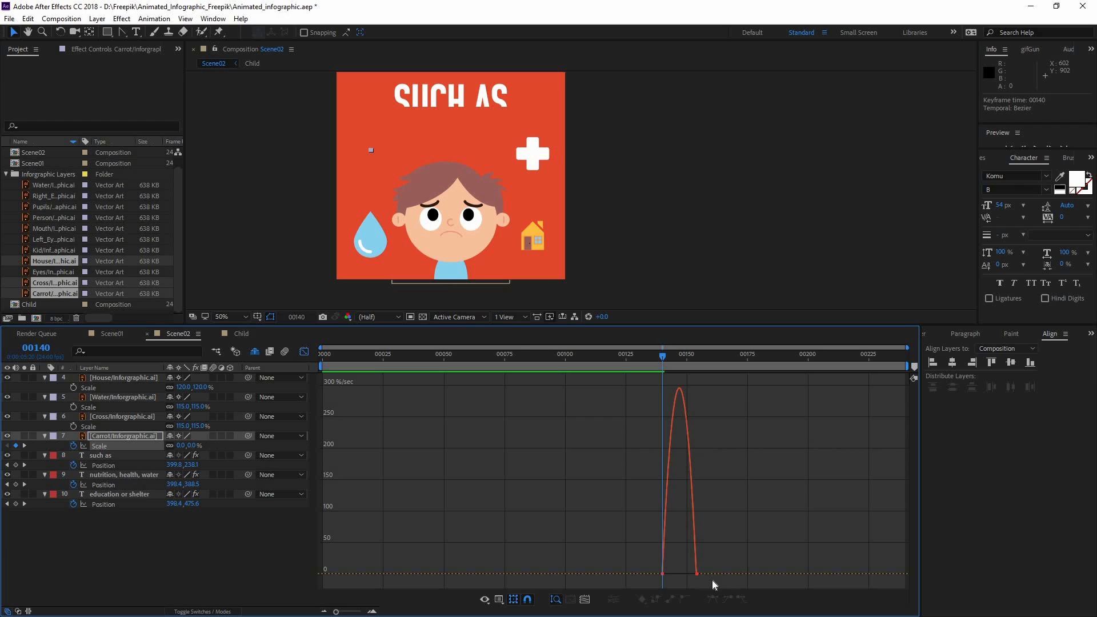
{"action": "left_click", "coordinate": [661, 572]}
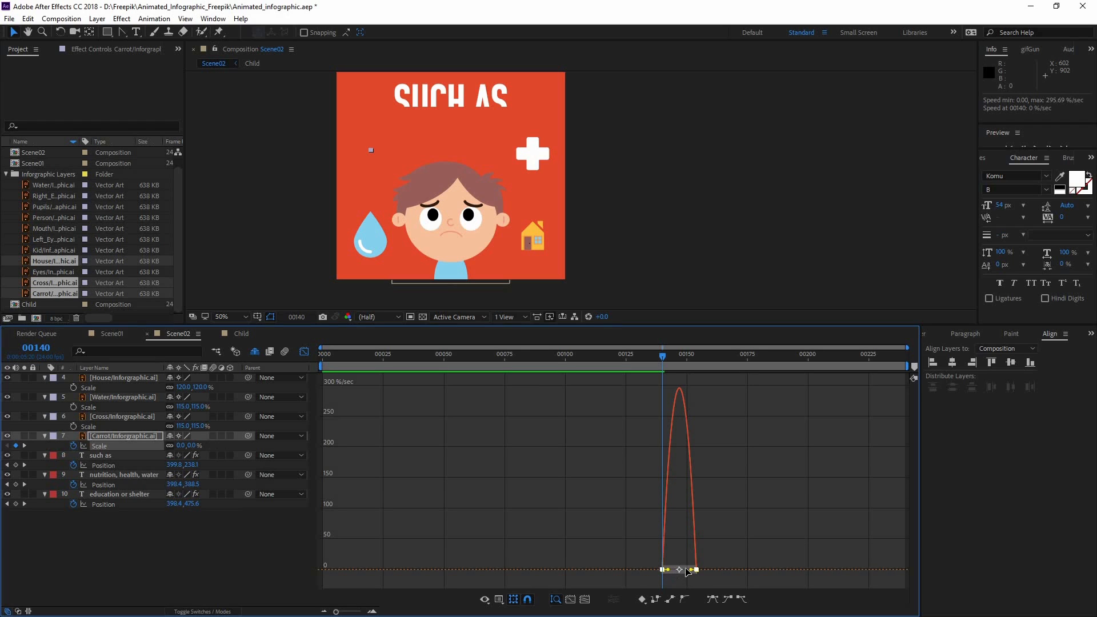
{"action": "left_click_drag", "start_coordinate": [687, 572], "coordinate": [689, 571]}
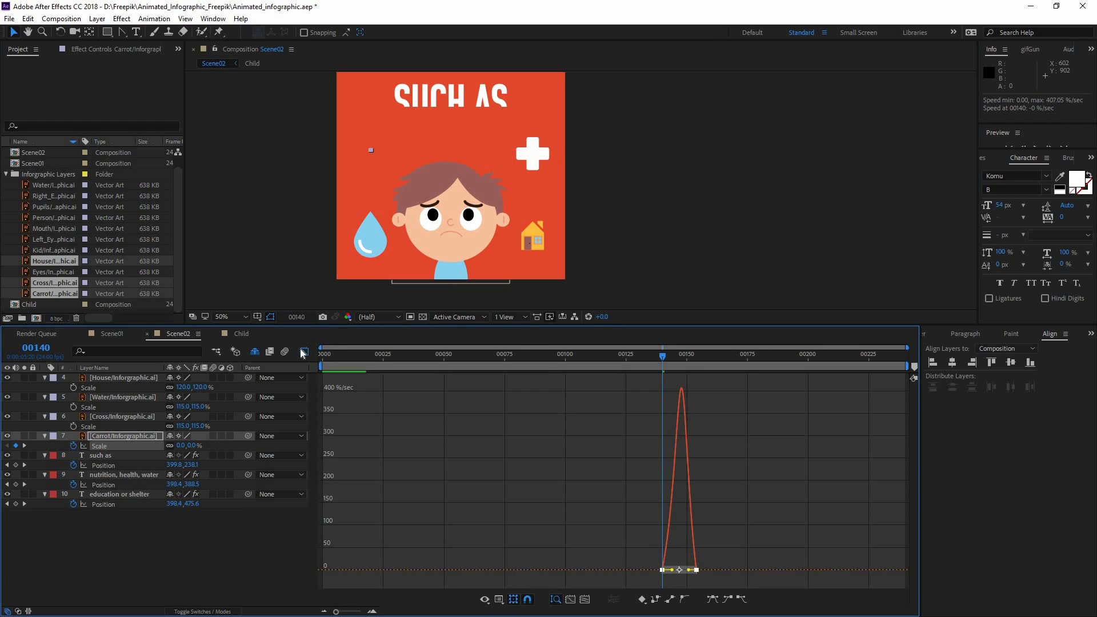
{"action": "key", "text": "shift+F3"}
{"action": "key", "text": "space"}
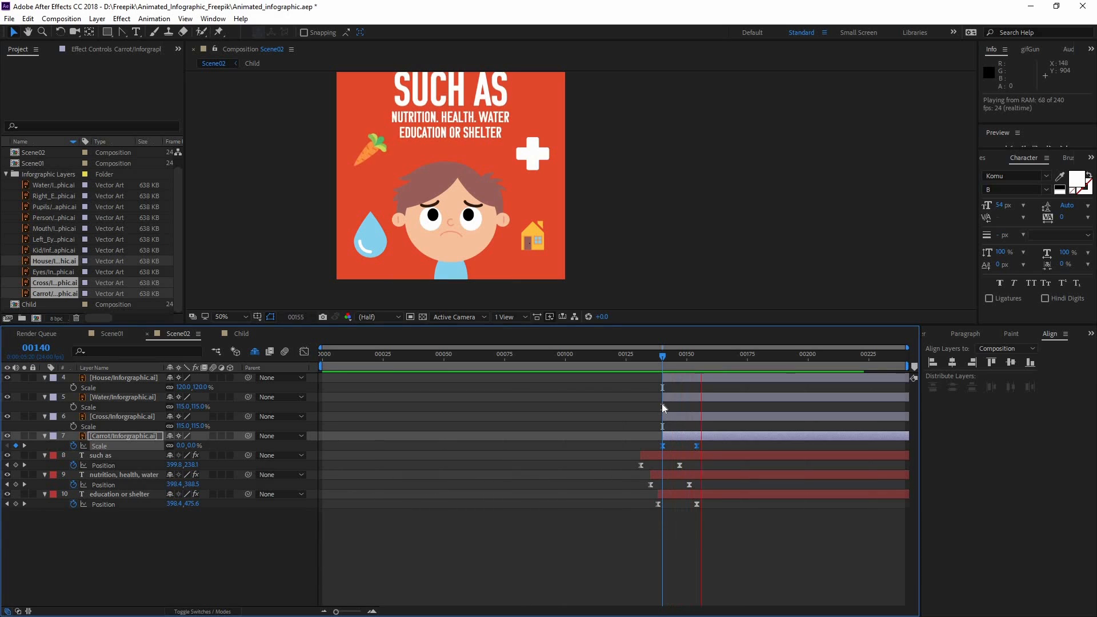
{"action": "key", "text": "space"}
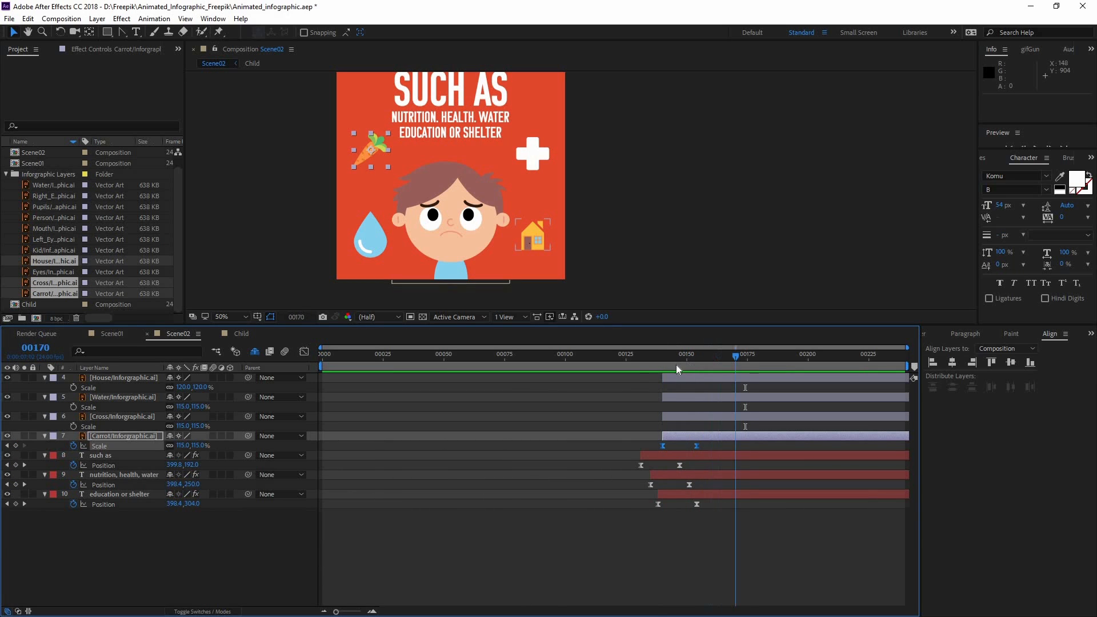
- Add an overshoot to the carrot's scale, with 130% at frame 154 settling to 115% at frame 158
{"action": "left_click_drag", "start_coordinate": [678, 368], "coordinate": [707, 376]}
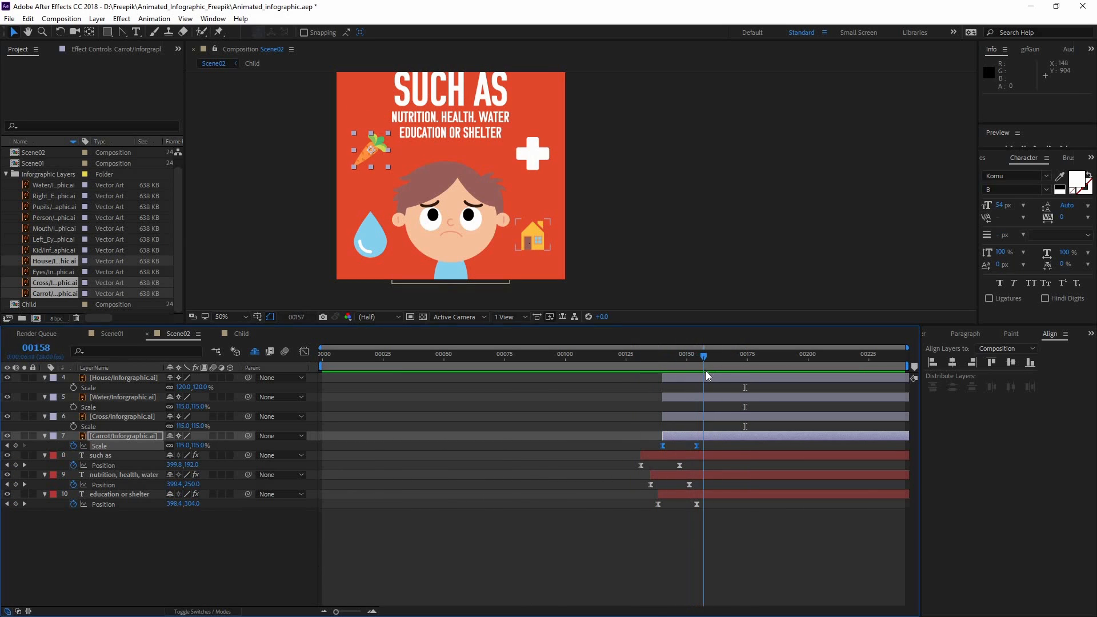
{"action": "left_click", "coordinate": [723, 536]}
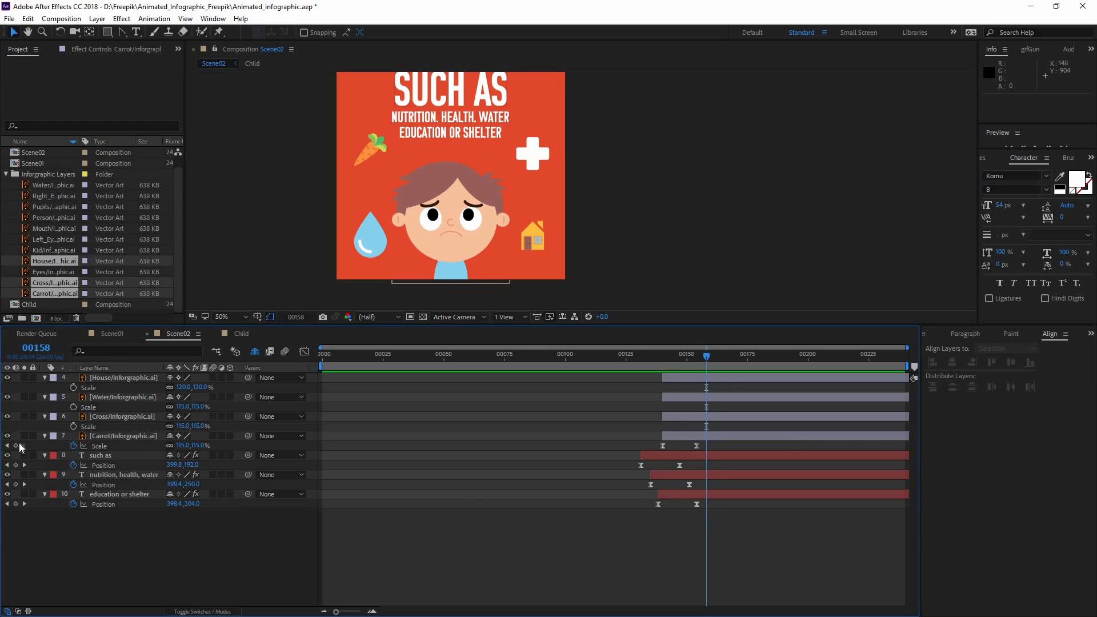
{"action": "key", "text": "ctrl+v"}
{"action": "left_click_drag", "start_coordinate": [694, 359], "coordinate": [697, 363]}
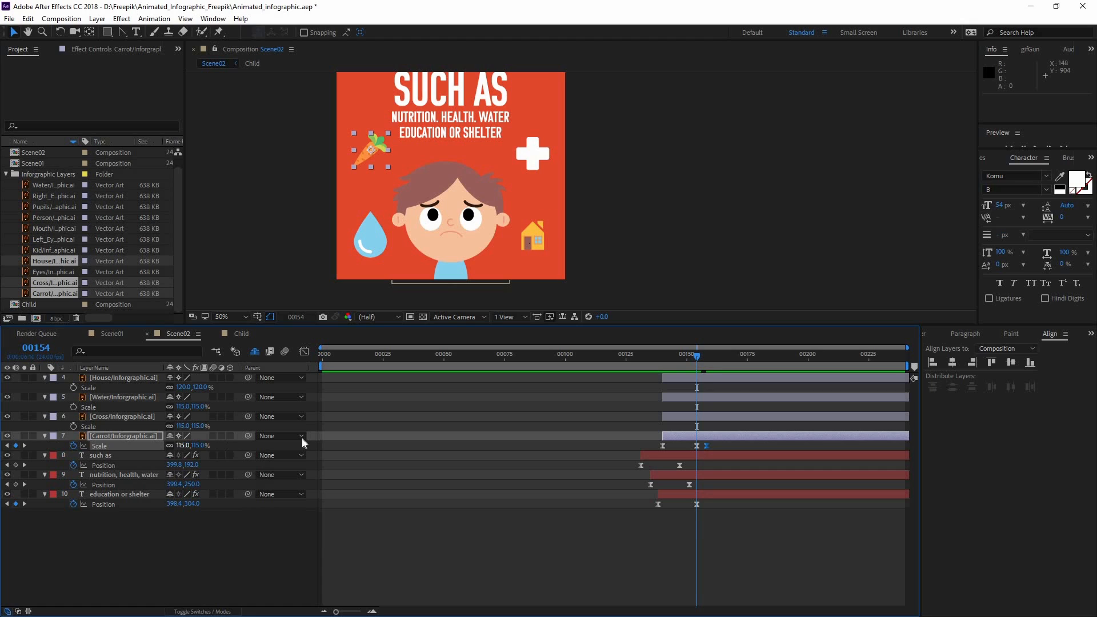
{"action": "key", "text": "Return"}
{"action": "key", "text": "Return"}
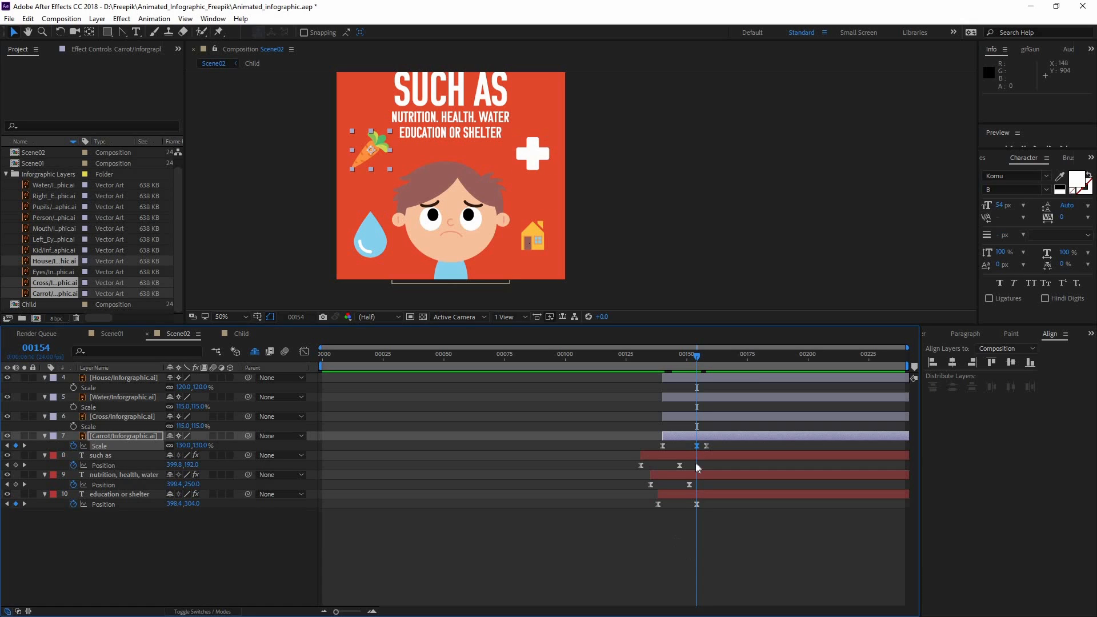
- Preview the carrot's scale-in and overshoot from before its first scale keyframe
{"action": "left_click", "coordinate": [700, 368]}
{"action": "key", "text": "Page_Up"}
{"action": "key", "text": "Page_Up"}
{"action": "key", "text": "Page_Up"}
{"action": "key", "text": "Page_Up"}
{"action": "key", "text": "Page_Up"}
{"action": "key", "text": "Page_Up"}
{"action": "key", "text": "Page_Up"}
{"action": "key", "text": "Page_Up"}
{"action": "key", "text": "Page_Up"}
{"action": "key", "text": "Page_Up"}
{"action": "key", "text": "Page_Up"}
{"action": "key", "text": "Page_Up"}
{"action": "key", "text": "space"}
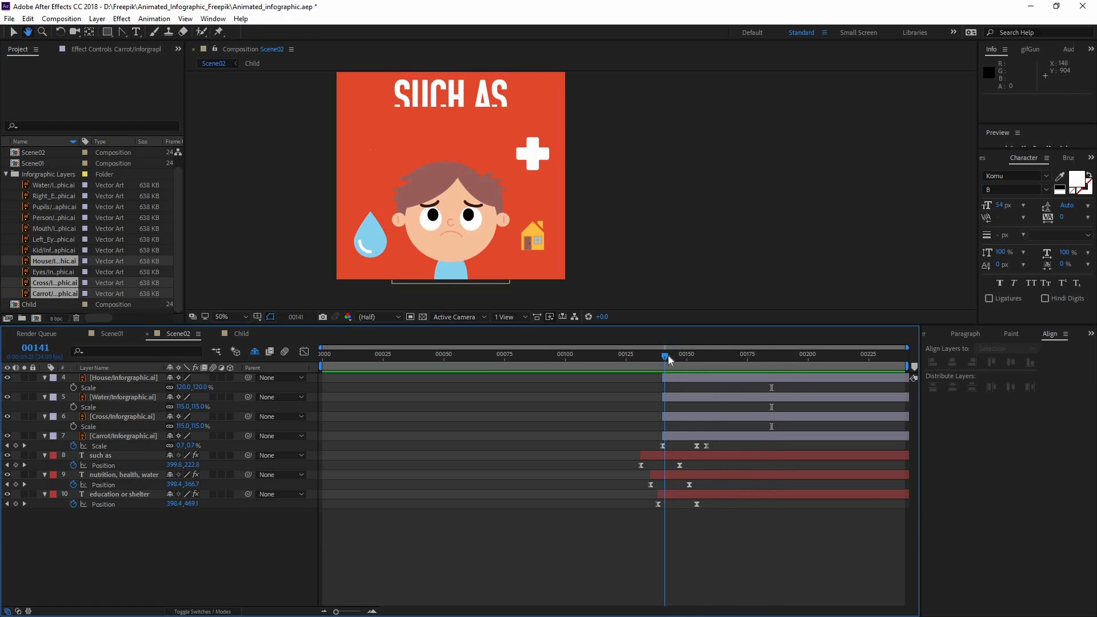
- Move the carrot and cross down together by about 44 px, placing the carrot at about position 119, 390
{"action": "left_click", "coordinate": [691, 360]}
{"action": "key", "text": "Page_Down"}
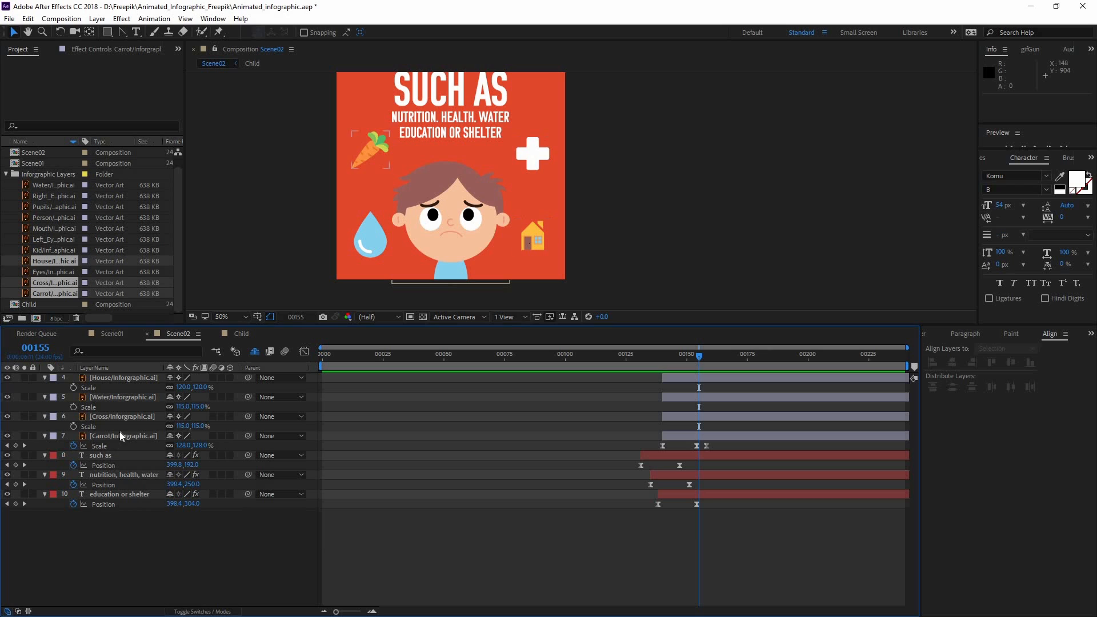
{"action": "left_click", "coordinate": [121, 436]}
{"action": "left_click", "coordinate": [547, 149], "text": "shift"}
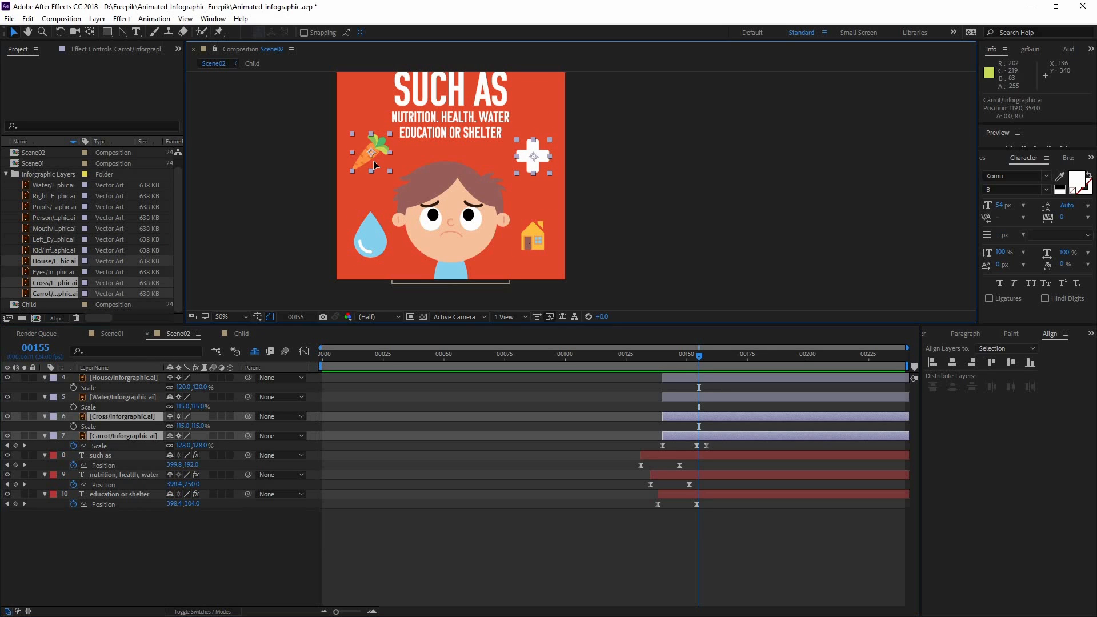
{"action": "left_click_drag", "start_coordinate": [547, 150], "coordinate": [520, 195]}
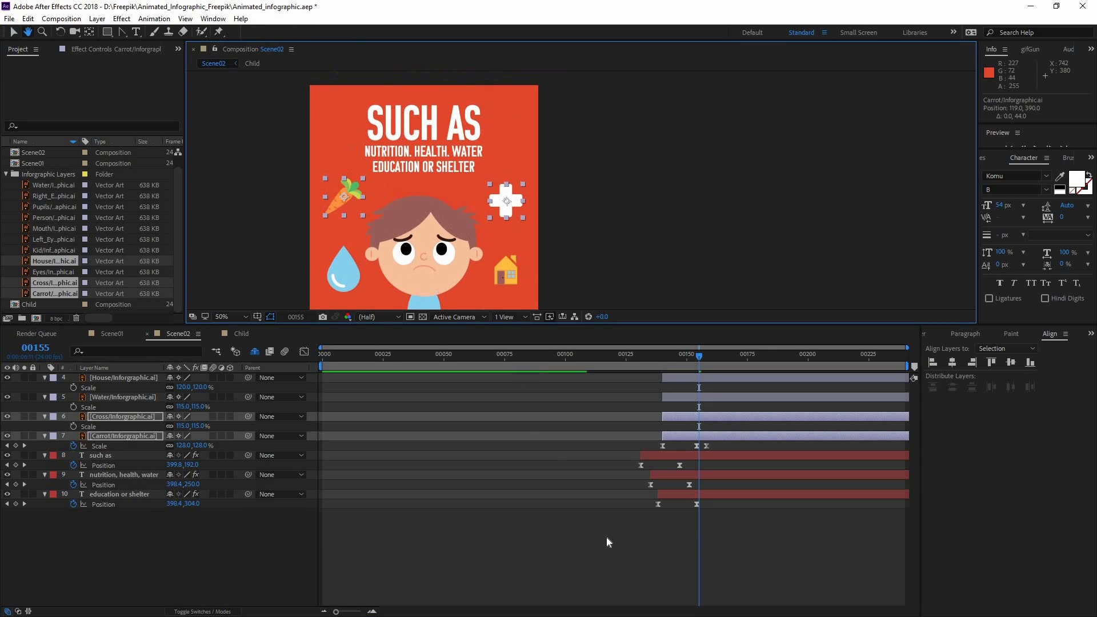
- At frame 140, link the Cross layer's scale to the carrot's scale with an expression ending in valueAtTime(time-.1)
{"action": "left_click", "coordinate": [697, 365]}
{"action": "mouse_move", "coordinate": [697, 365]}
{"action": "left_mouse_down"}
{"action": "mouse_move", "coordinate": [673, 366]}
{"action": "mouse_move", "coordinate": [696, 366]}
{"action": "left_mouse_up"}
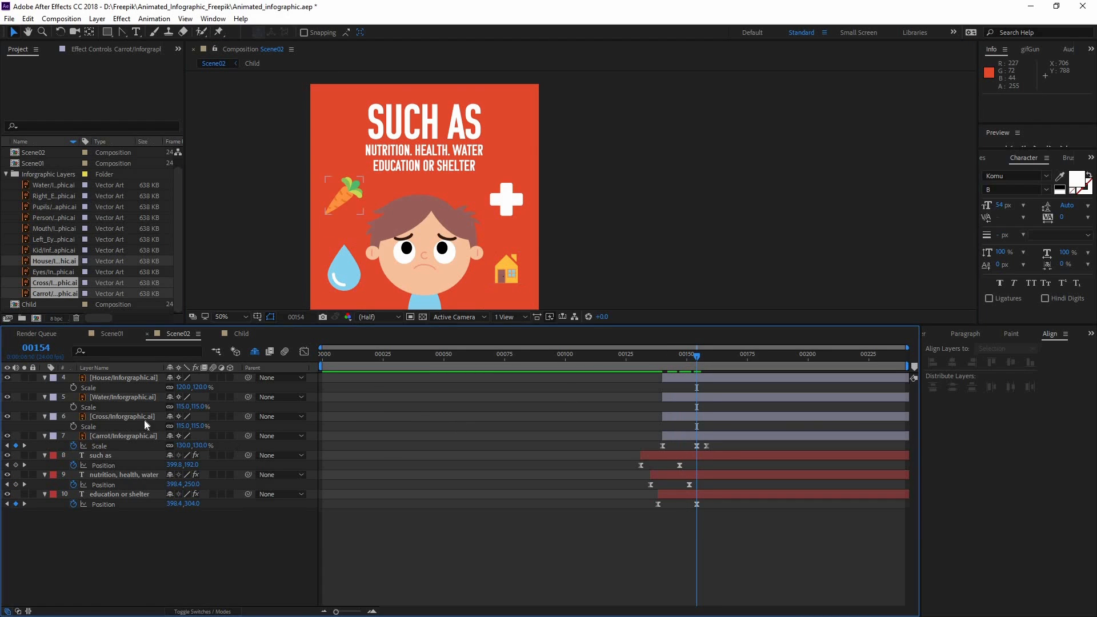
{"action": "left_click", "coordinate": [664, 357]}
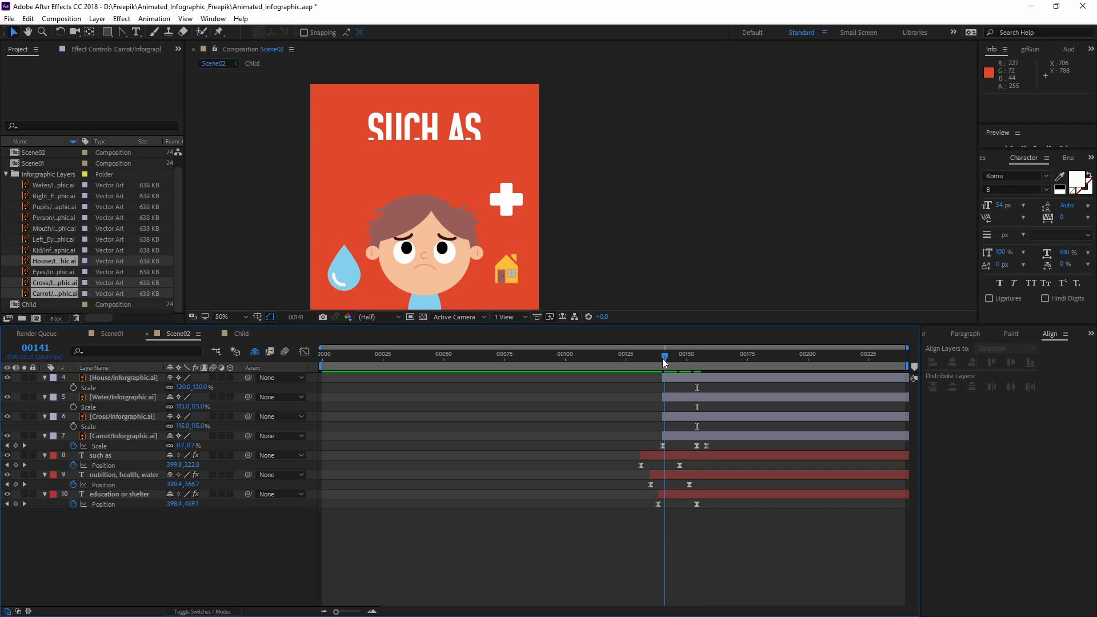
{"action": "left_click", "coordinate": [73, 426], "text": "alt"}
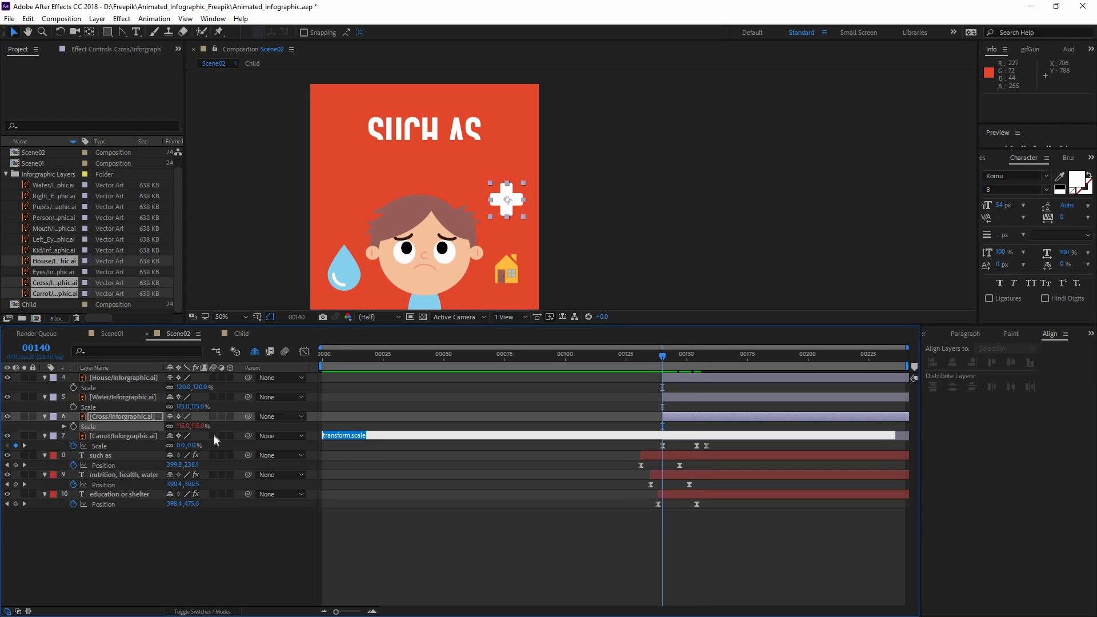
{"action": "left_click_drag", "start_coordinate": [112, 459], "coordinate": [101, 456]}
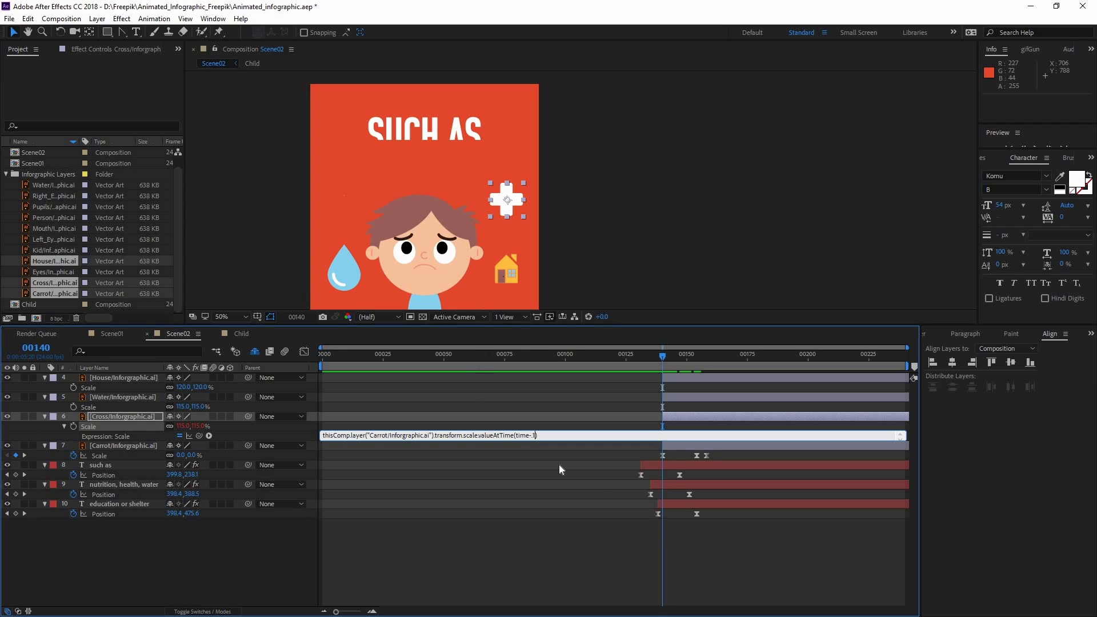
{"action": "left_click", "coordinate": [547, 542]}
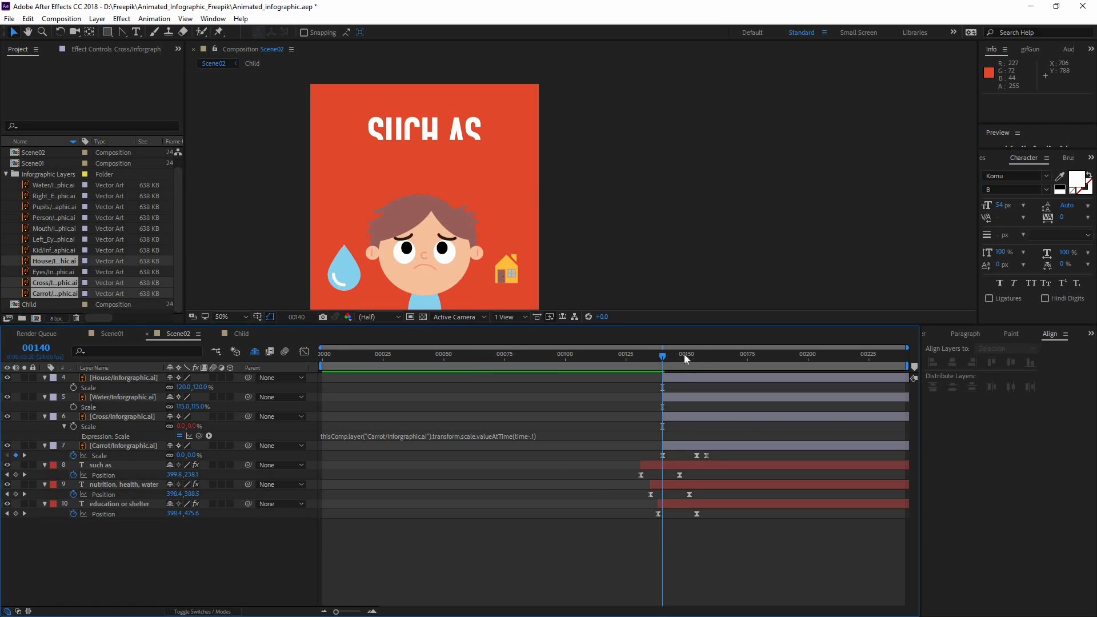
- Try a one-second delay on the cross's scale by ending its expression in valueAtTime(time-1), and scrub through the animation
{"action": "mouse_move", "coordinate": [684, 354]}
{"action": "left_mouse_down"}
{"action": "mouse_move", "coordinate": [704, 355]}
{"action": "mouse_move", "coordinate": [678, 361]}
{"action": "left_mouse_up"}
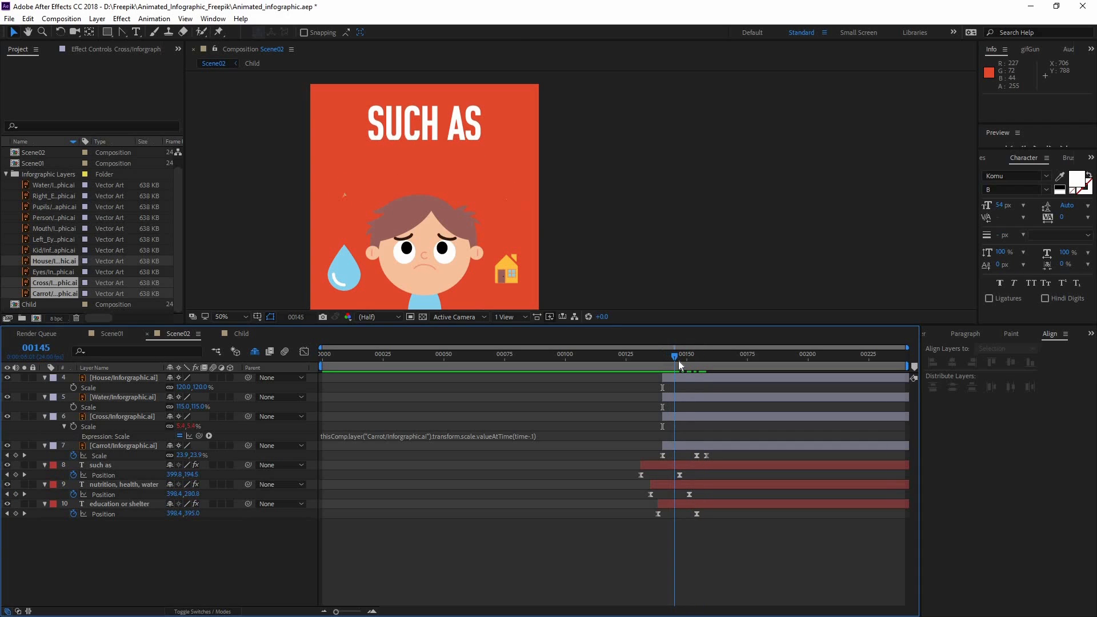
{"action": "left_click", "coordinate": [532, 435]}
{"action": "left_click", "coordinate": [564, 433]}
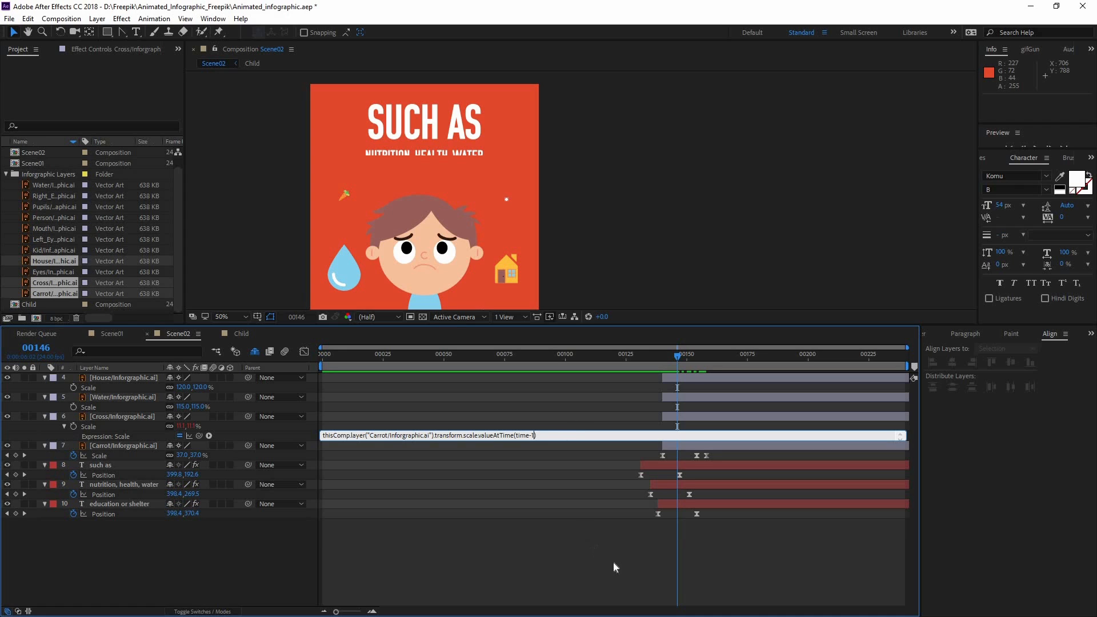
{"action": "left_click", "coordinate": [685, 365]}
{"action": "left_click_drag", "start_coordinate": [690, 357], "coordinate": [739, 357]}
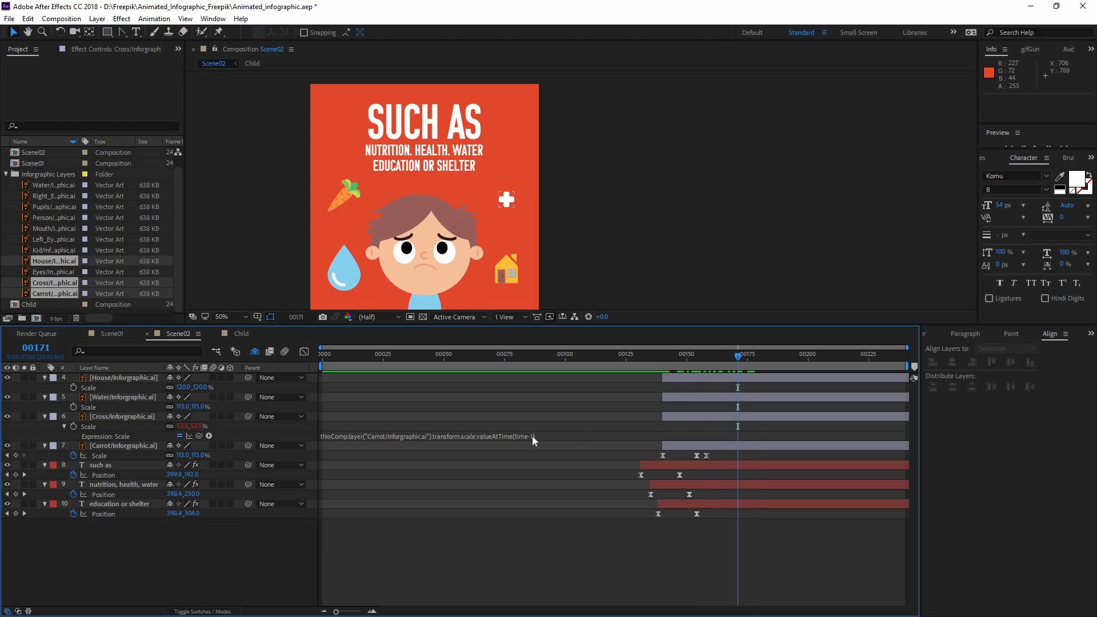
- Change the cross's scale expression to end in valueAtTime(time-.2) and scrub through its pop-in
{"action": "left_click", "coordinate": [543, 432]}
{"action": "left_click", "coordinate": [594, 433]}
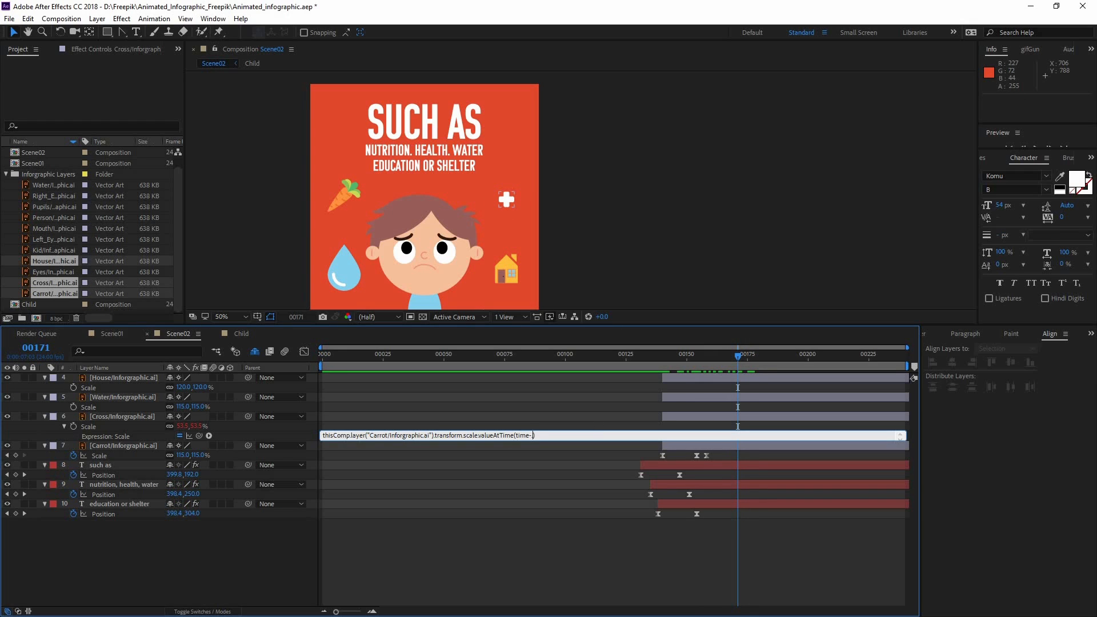
{"action": "type", "text": "2"}
{"action": "left_click", "coordinate": [708, 346]}
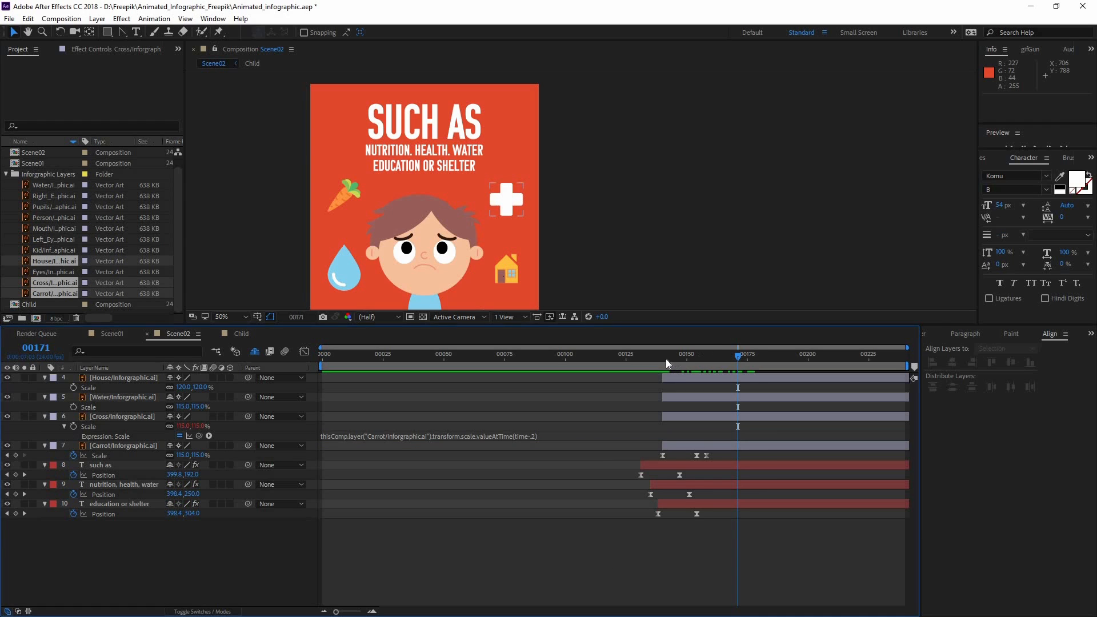
{"action": "left_click_drag", "start_coordinate": [666, 363], "coordinate": [714, 363]}
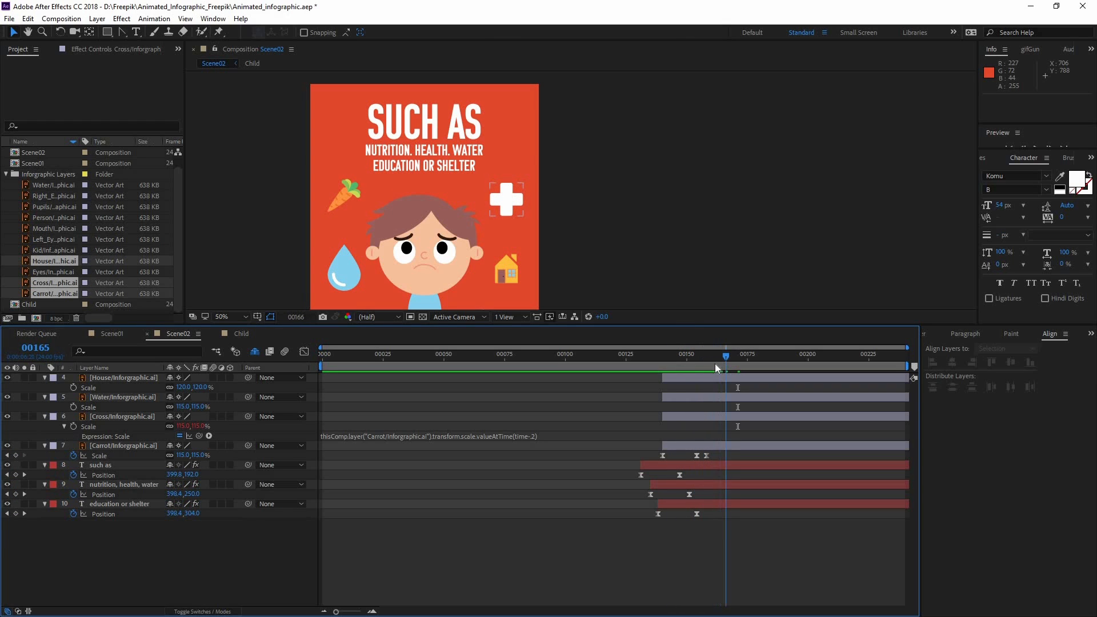
- Reuse the cross's expression on the Water layer's scale, linked to the carrot and ending in valueAtTime(time-.5)
{"action": "left_click", "coordinate": [465, 436]}
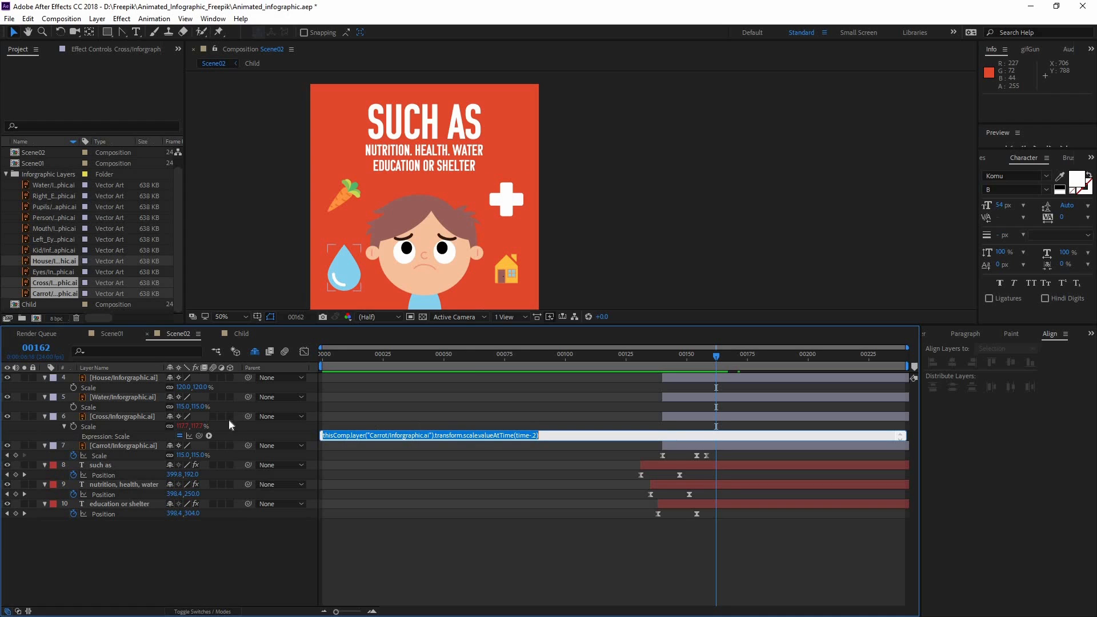
{"action": "left_click", "coordinate": [73, 407], "text": "alt"}
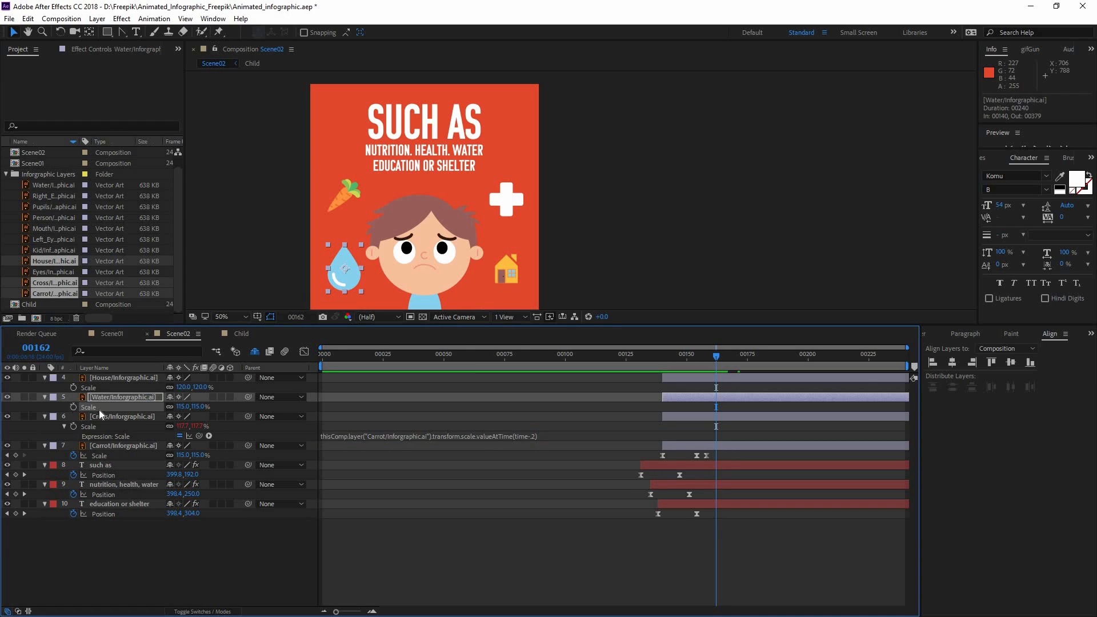
{"action": "type", "text": "thisComp.layer(\"Carrot/Inforgraphic.ai\").transform.scale.valueAtTime(time-2)"}
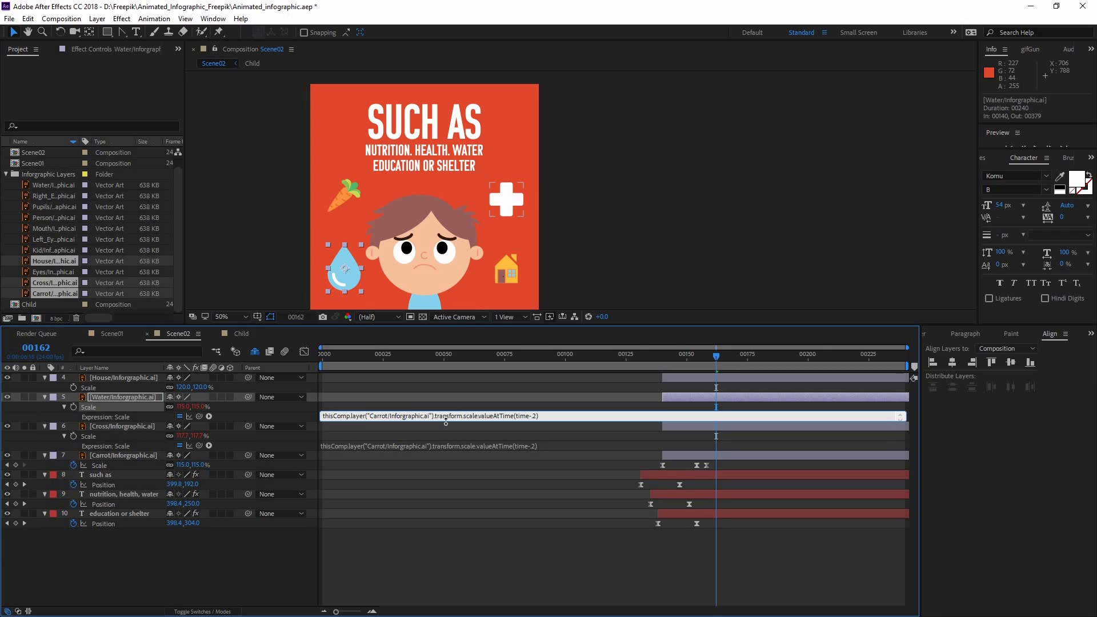
{"action": "key", "text": "BackSpace"}
{"action": "type", "text": "5"}
- Apply the same carrot-linked scale expression to the House layer, ending in valueAtTime(time-.7)
{"action": "left_click", "coordinate": [100, 387]}
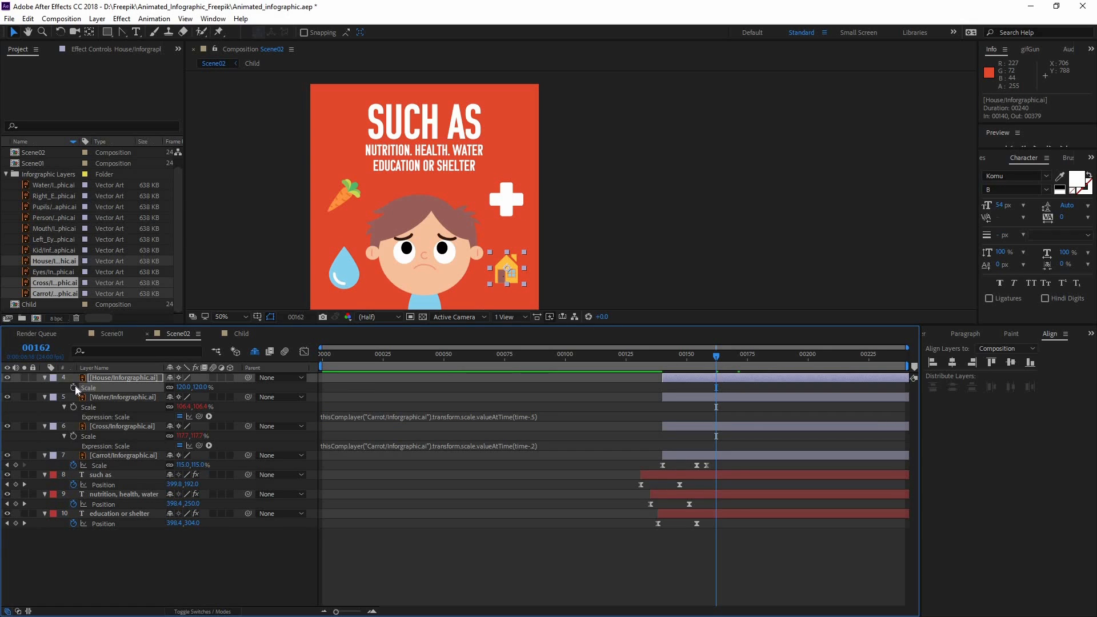
{"action": "left_click", "coordinate": [74, 387], "text": "alt"}
{"action": "type", "text": "thisComp.layer(\"Carrot/Inforgraphic.ai\").transform.scale.valueAtTime(time-2)"}
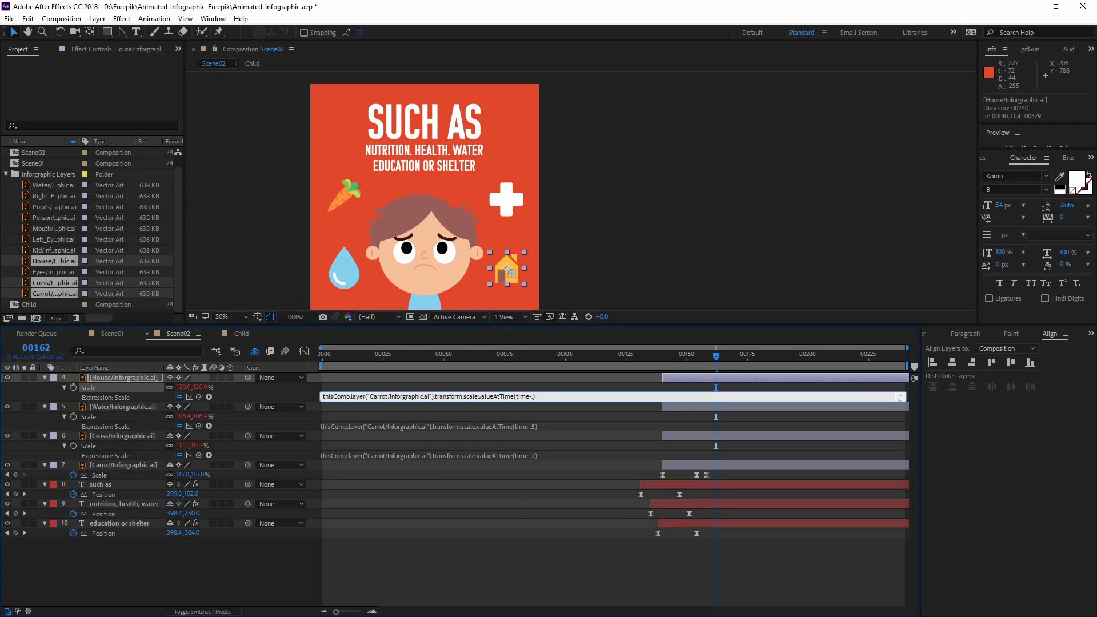
{"action": "left_click", "coordinate": [605, 495]}
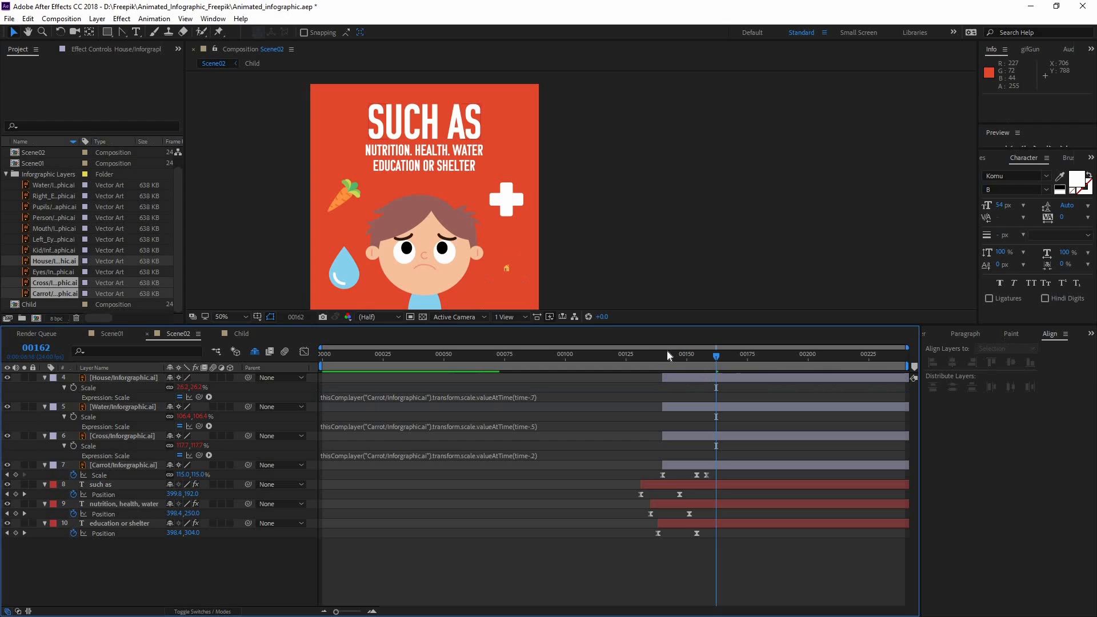
- Preview the staggered pop-in of the four icons from just before frame 140
{"action": "left_click", "coordinate": [660, 355]}
{"action": "key", "text": "space"}
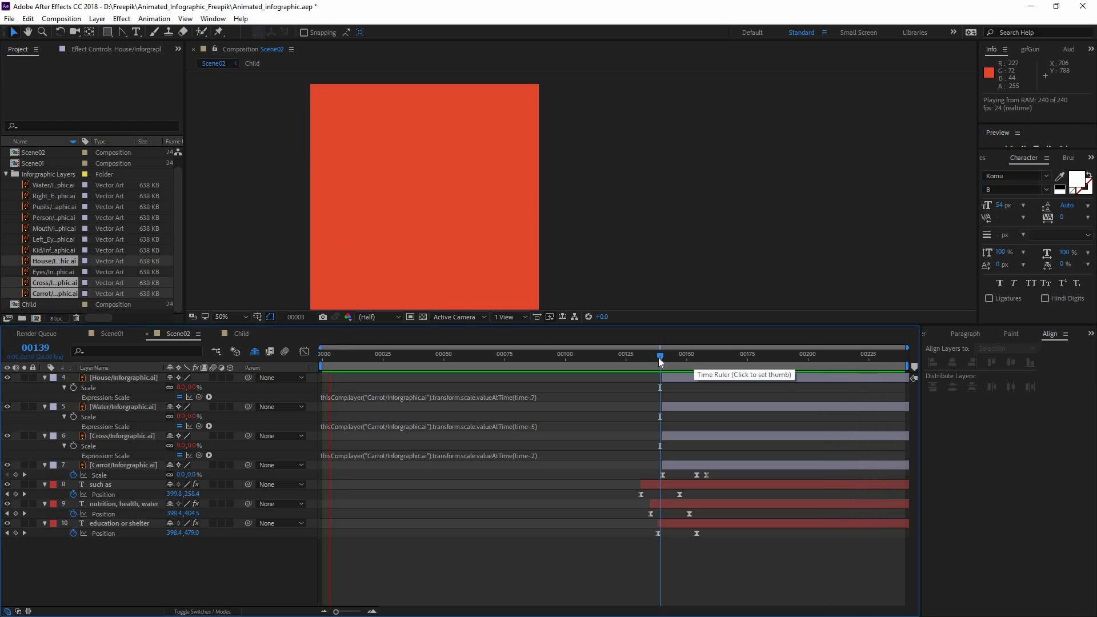
{"action": "key", "text": "space"}
{"action": "left_click_drag", "start_coordinate": [722, 355], "coordinate": [713, 356]}
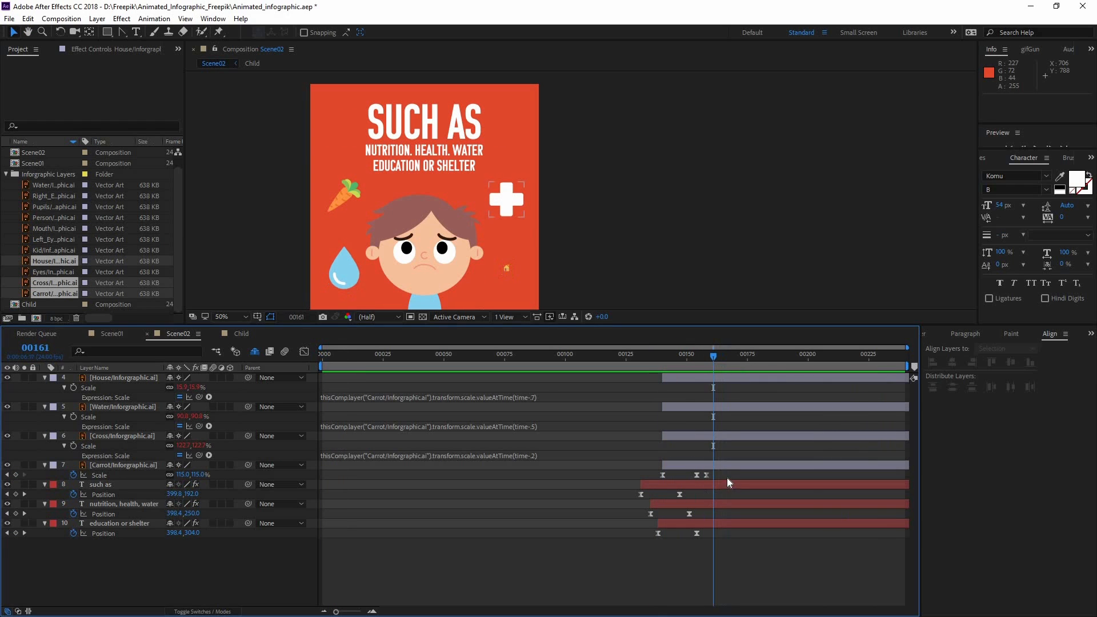
- Compress the carrot's scale keyframes in time so the last one falls at about frame 153, and preview the icons' timing
{"action": "left_click_drag", "start_coordinate": [653, 469], "coordinate": [687, 475]}
{"action": "left_click", "coordinate": [654, 355]}
{"action": "key", "text": "space"}
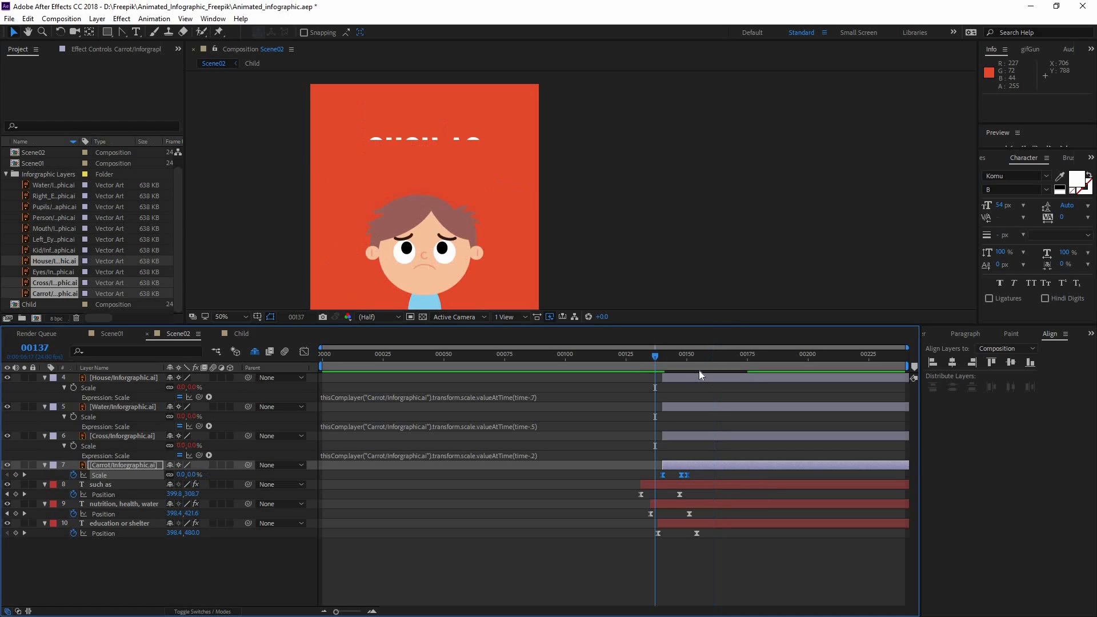
{"action": "key", "text": "space"}
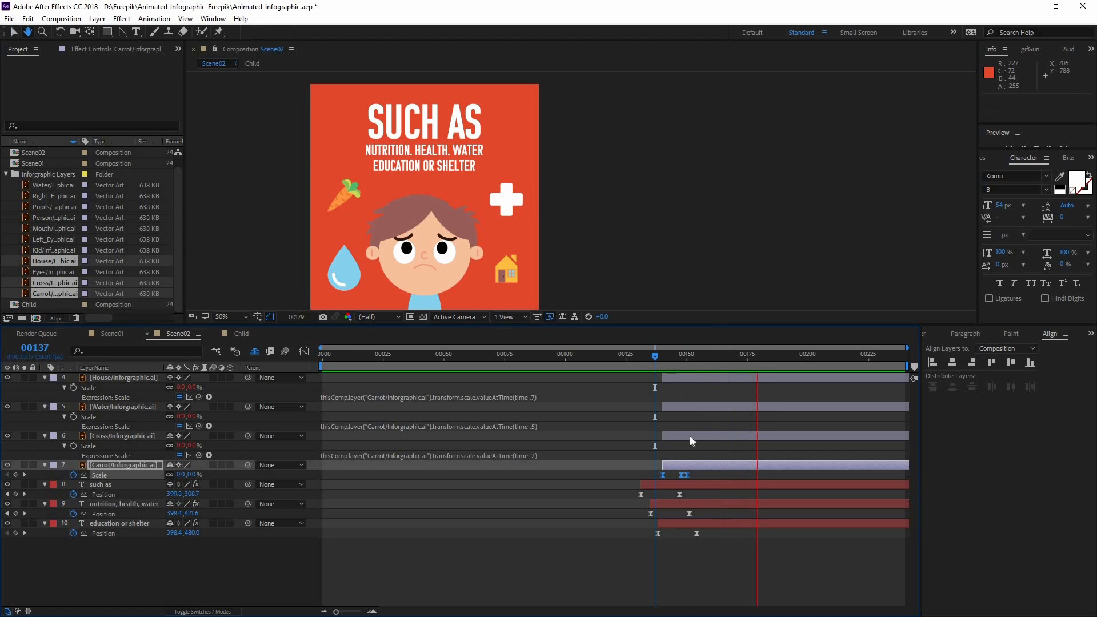
{"action": "left_click", "coordinate": [661, 359]}
{"action": "key", "text": "space"}
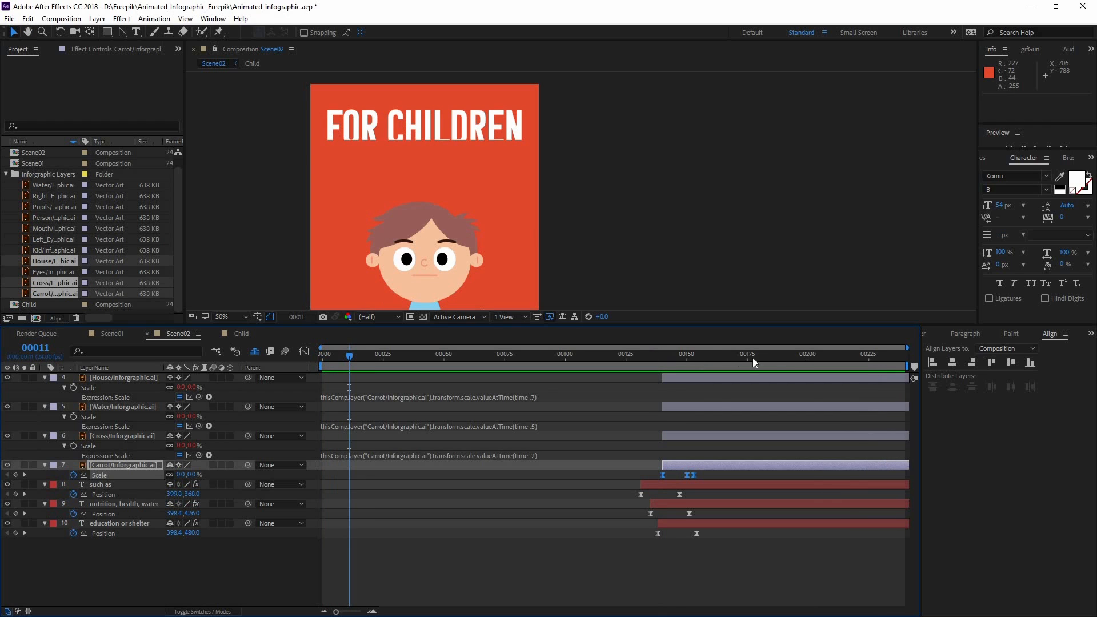
- Play the whole Scene02 animation from frame 0
{"action": "key", "text": "space"}
{"action": "left_click_drag", "start_coordinate": [771, 372], "coordinate": [314, 363]}
{"action": "key", "text": "space"}
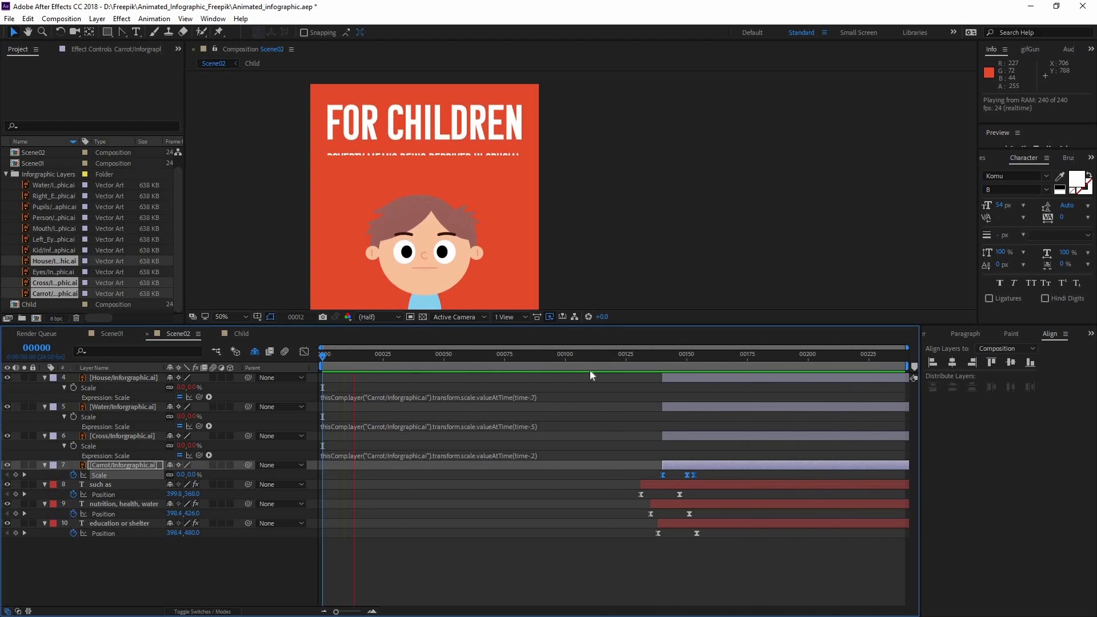